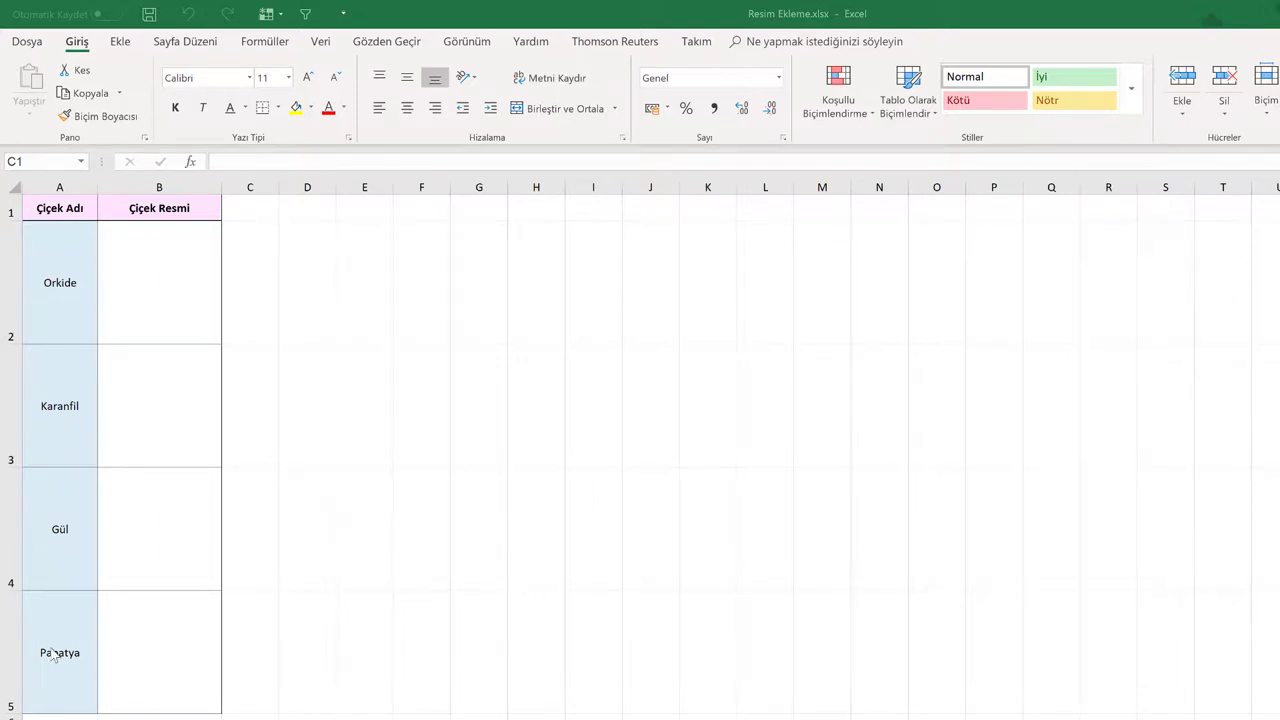
Step: Select B2 and open the Resim Ekle dialog on the Masaüstü folder of flower images
click(164, 270)
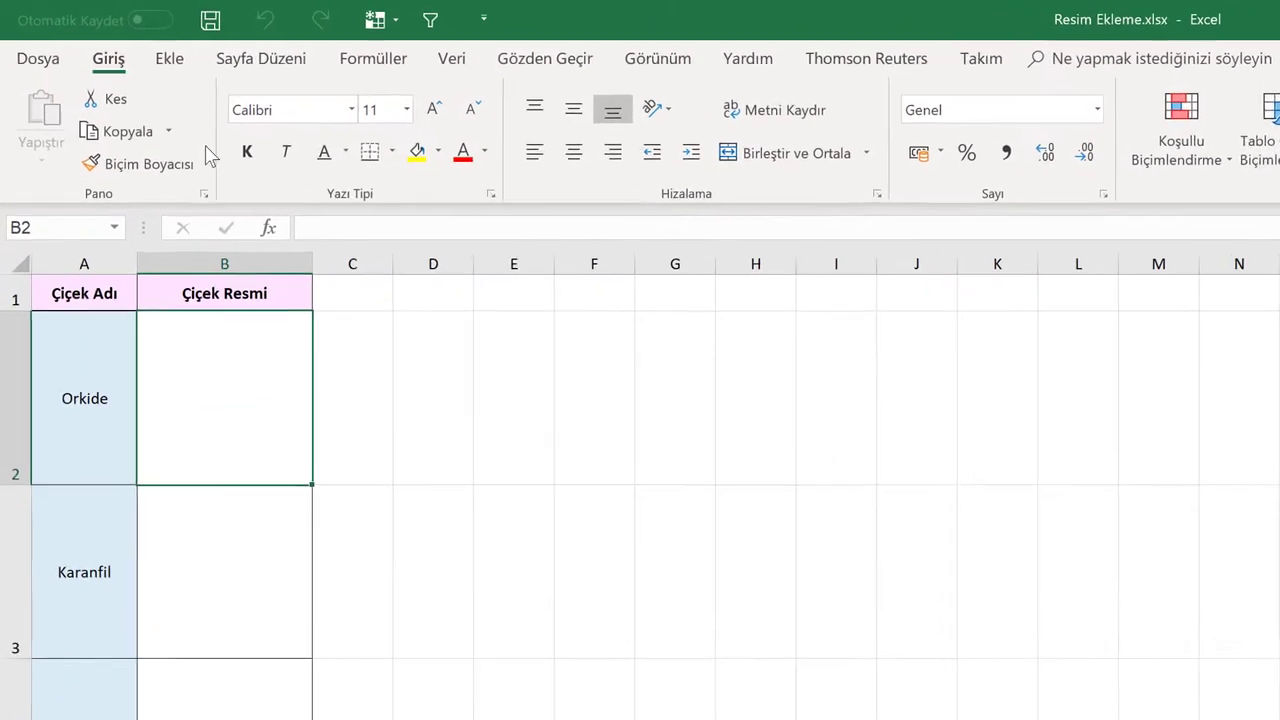
click(172, 68)
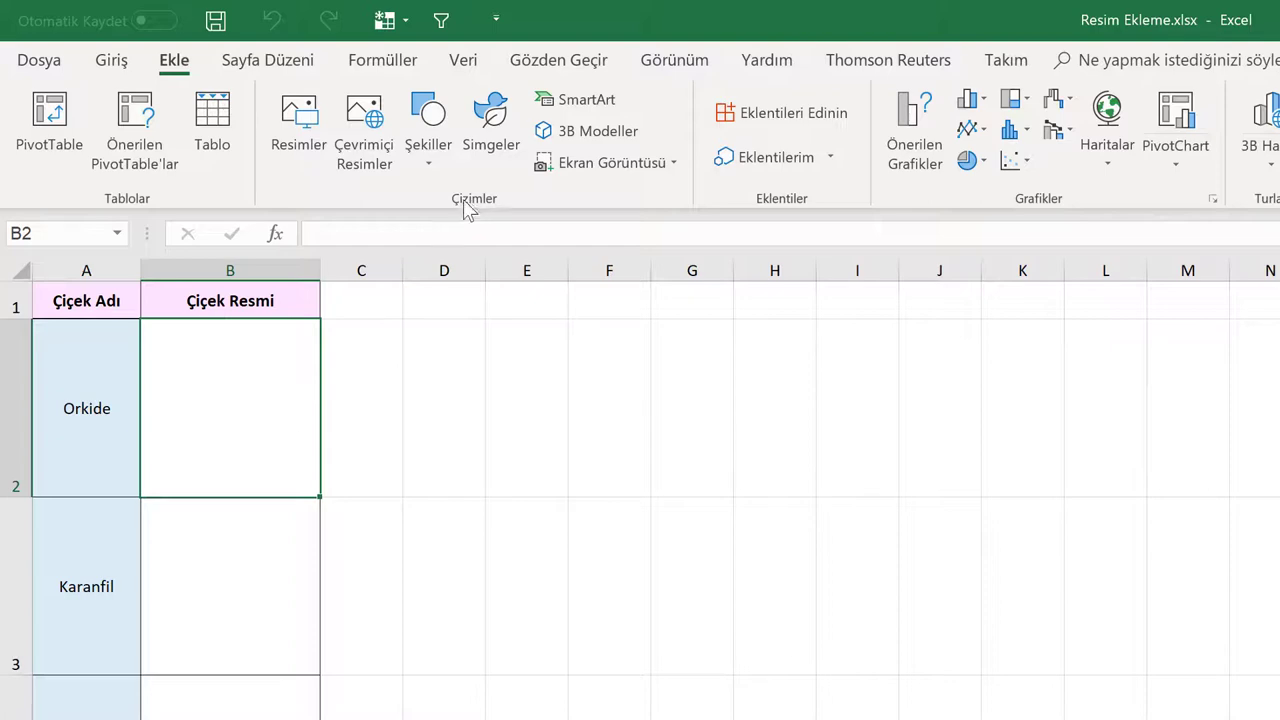
click(299, 120)
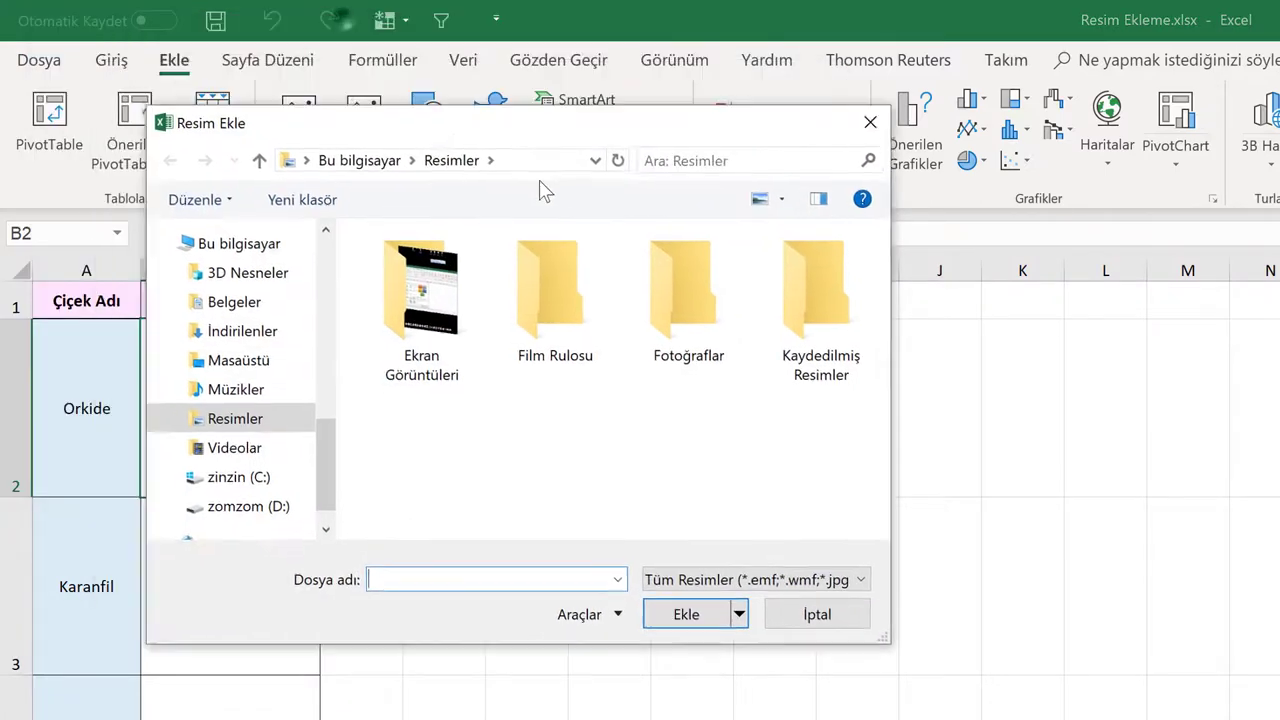
drag(350, 40, 682, 245)
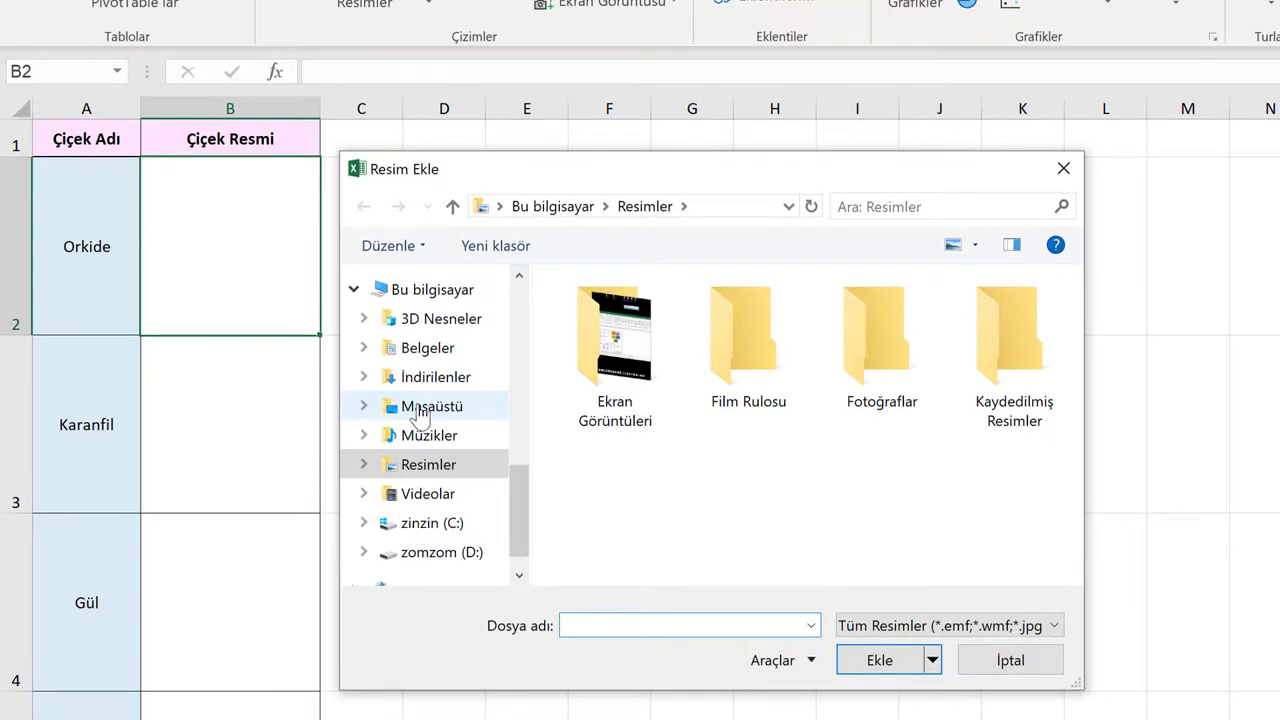
click(420, 470)
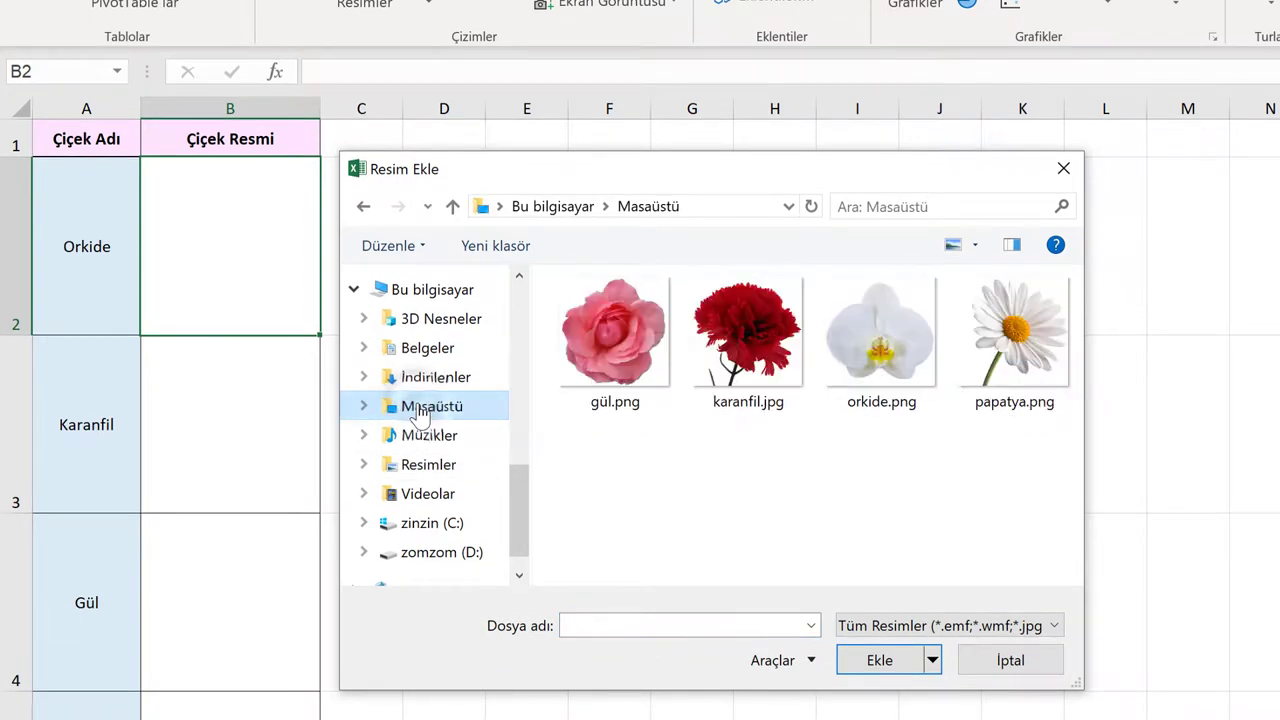
Step: Insert orkide.png and try moving and resizing it by its handles
double_click(875, 357)
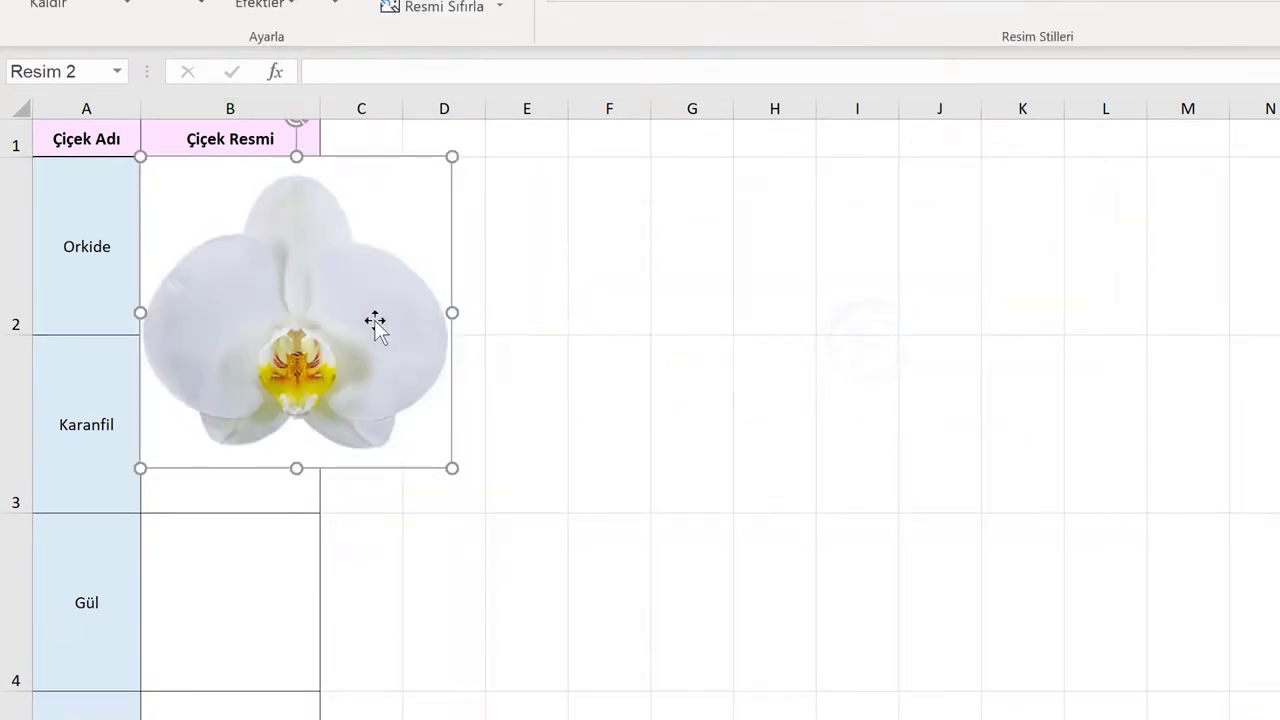
mouse_move(369, 313)
mouse_down()
mouse_move(606, 363)
mouse_move(612, 328)
mouse_up()
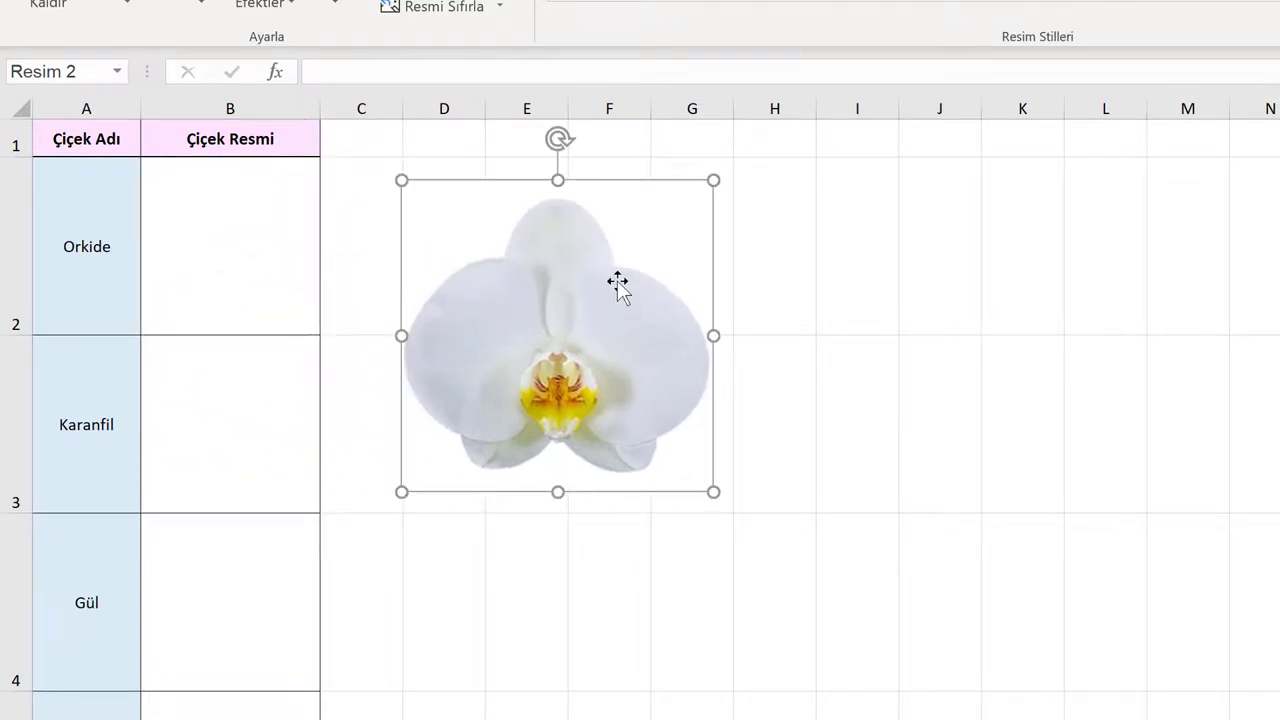
mouse_move(617, 283)
mouse_down()
mouse_move(571, 314)
mouse_move(614, 277)
mouse_move(577, 295)
mouse_move(579, 309)
mouse_up()
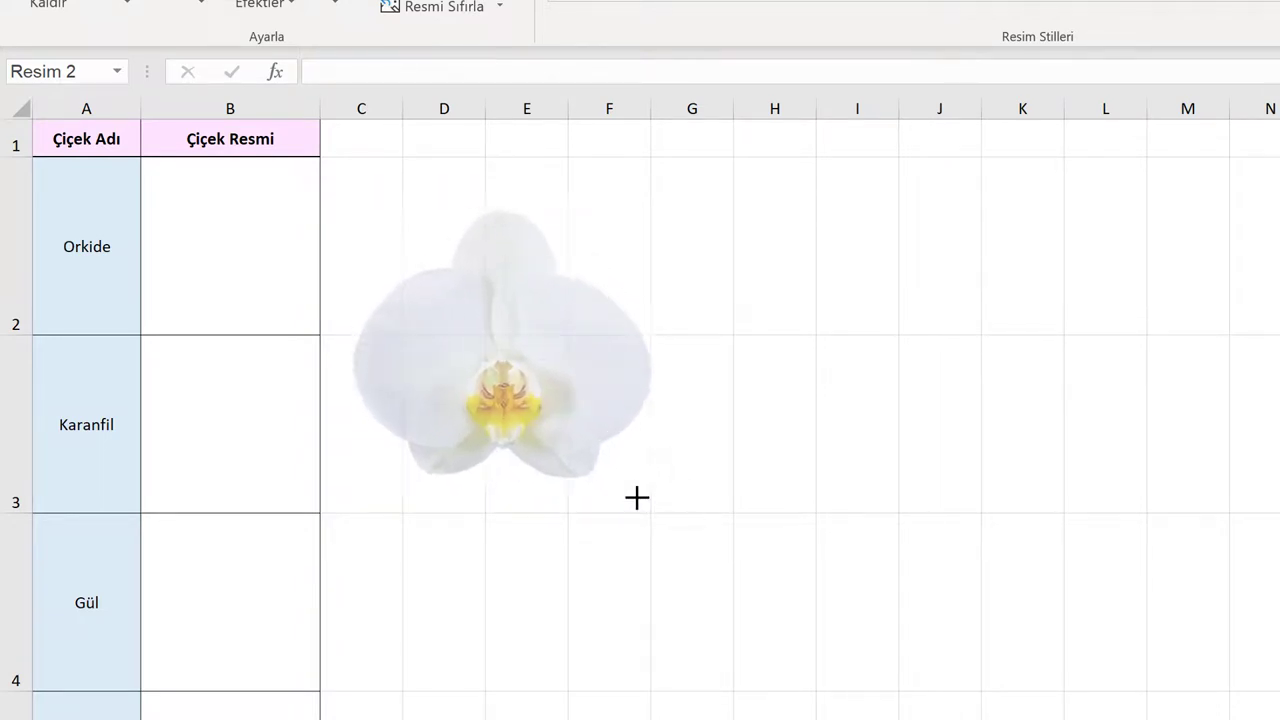
drag(662, 505, 655, 497)
drag(658, 346, 608, 345)
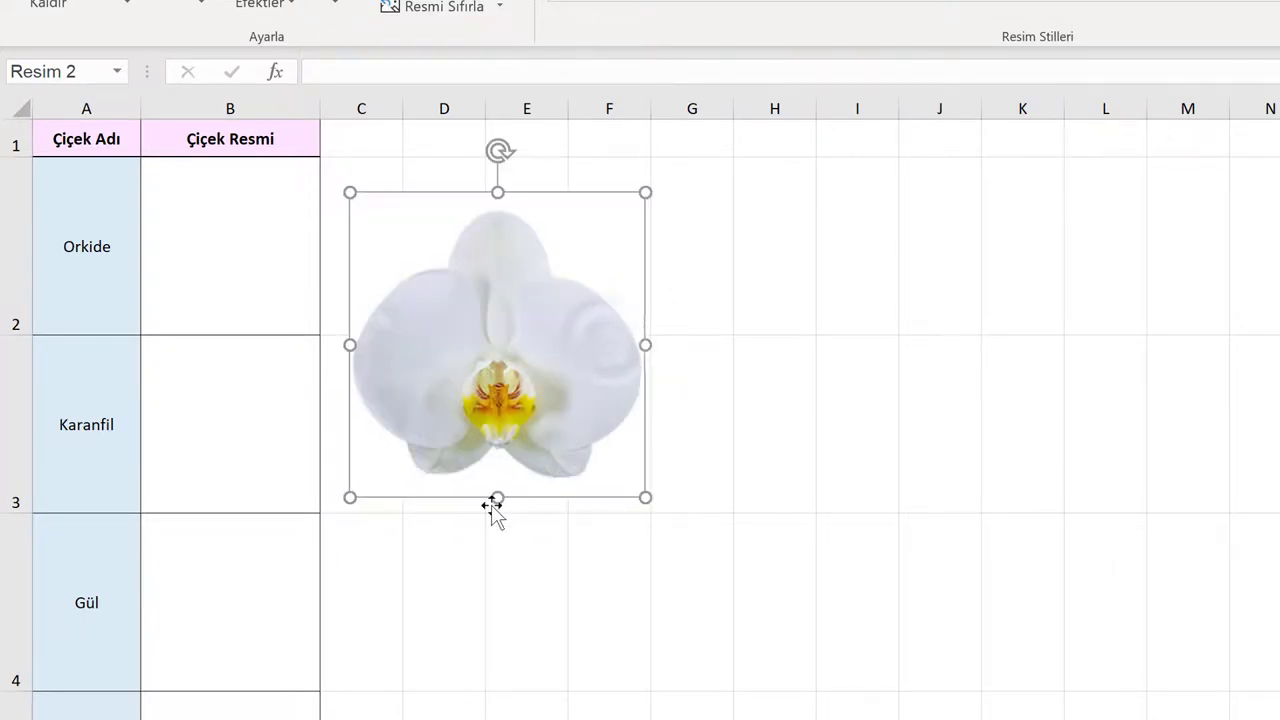
drag(494, 505, 500, 381)
Step: Undo the three resize attempts, then shrink the orchid and fit it inside cell B2
key(ctrl+z)
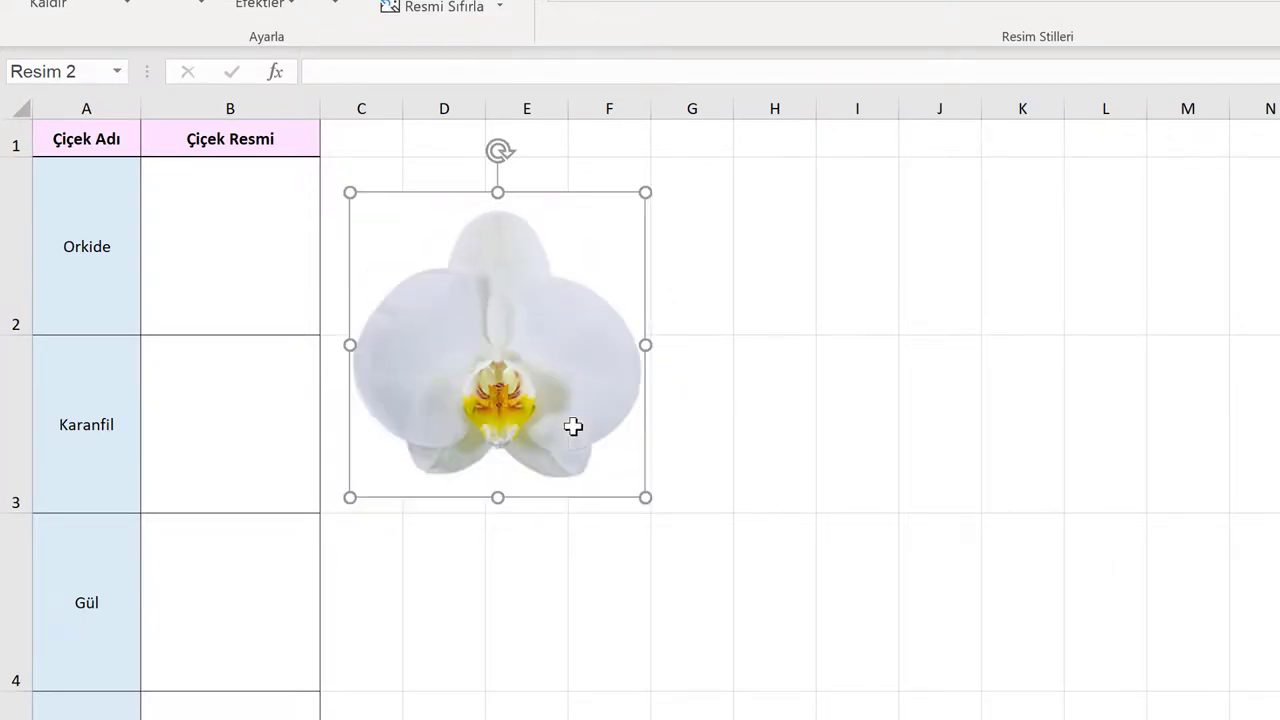
key(ctrl+z)
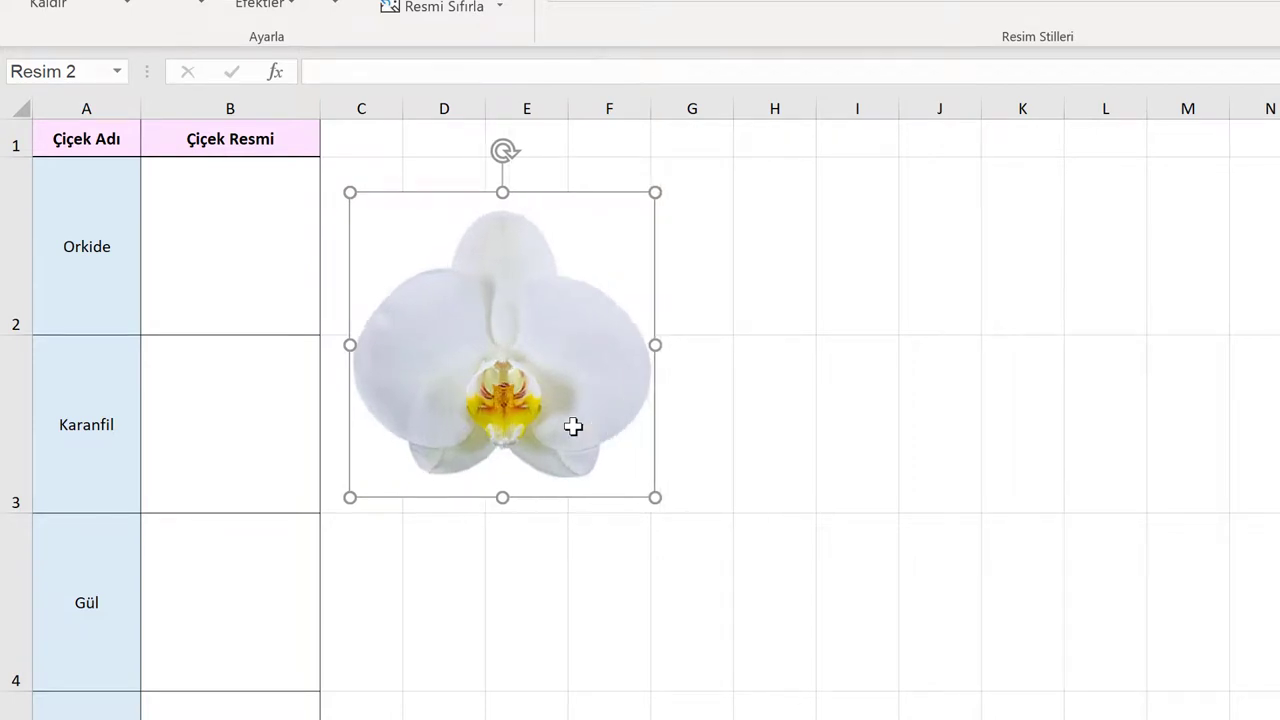
key(ctrl+z)
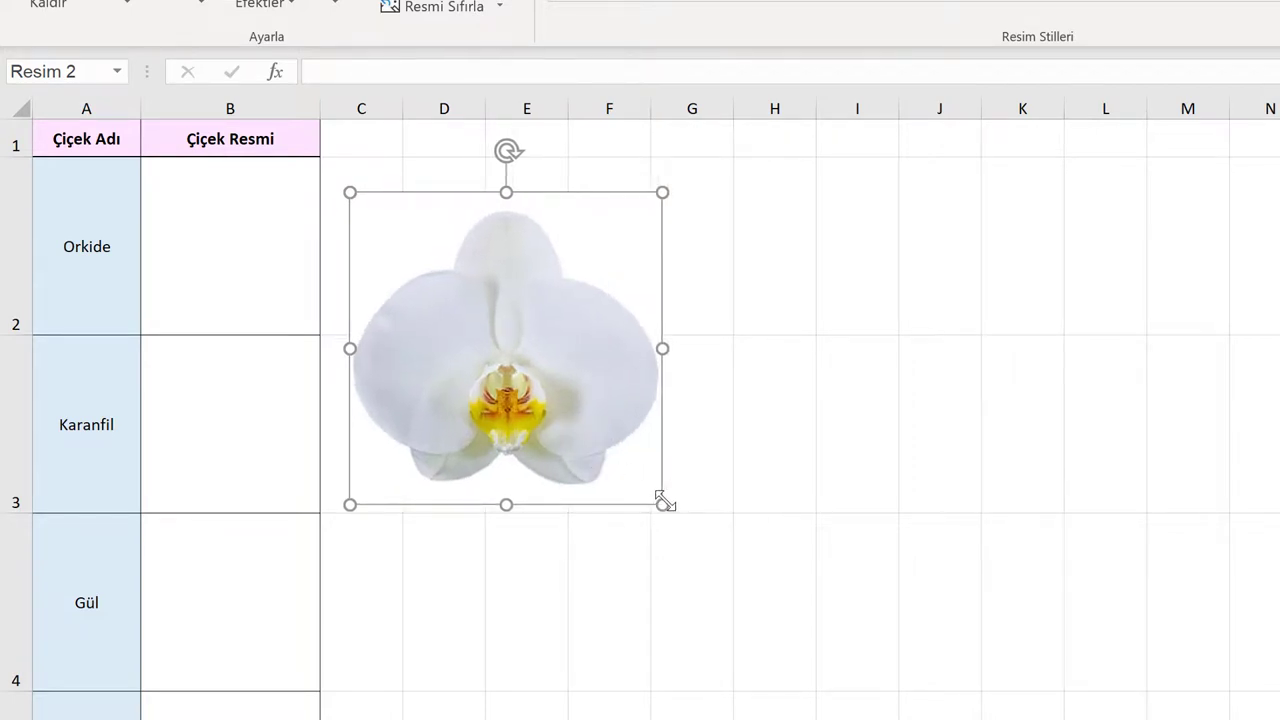
mouse_move(664, 502)
mouse_down()
mouse_move(514, 374)
mouse_move(603, 486)
mouse_move(643, 485)
mouse_up()
mouse_move(553, 397)
mouse_down()
mouse_move(443, 366)
mouse_move(351, 366)
mouse_up()
drag(441, 456, 309, 322)
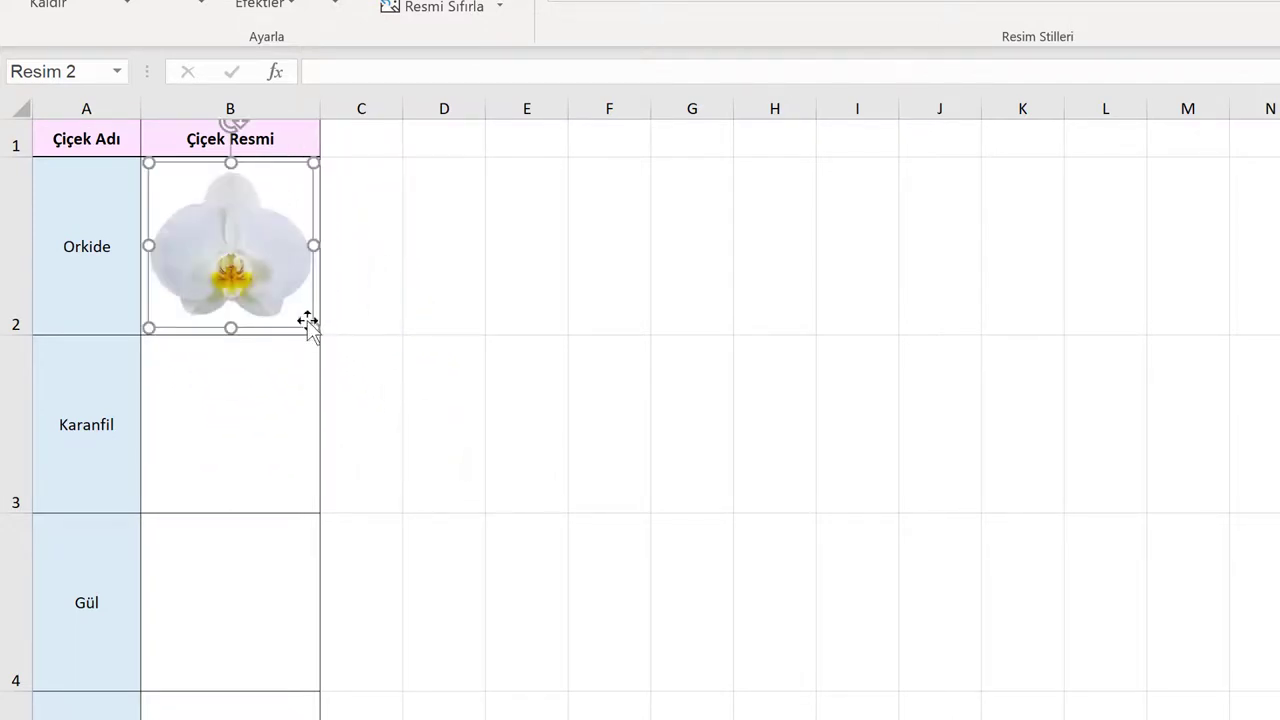
click(454, 260)
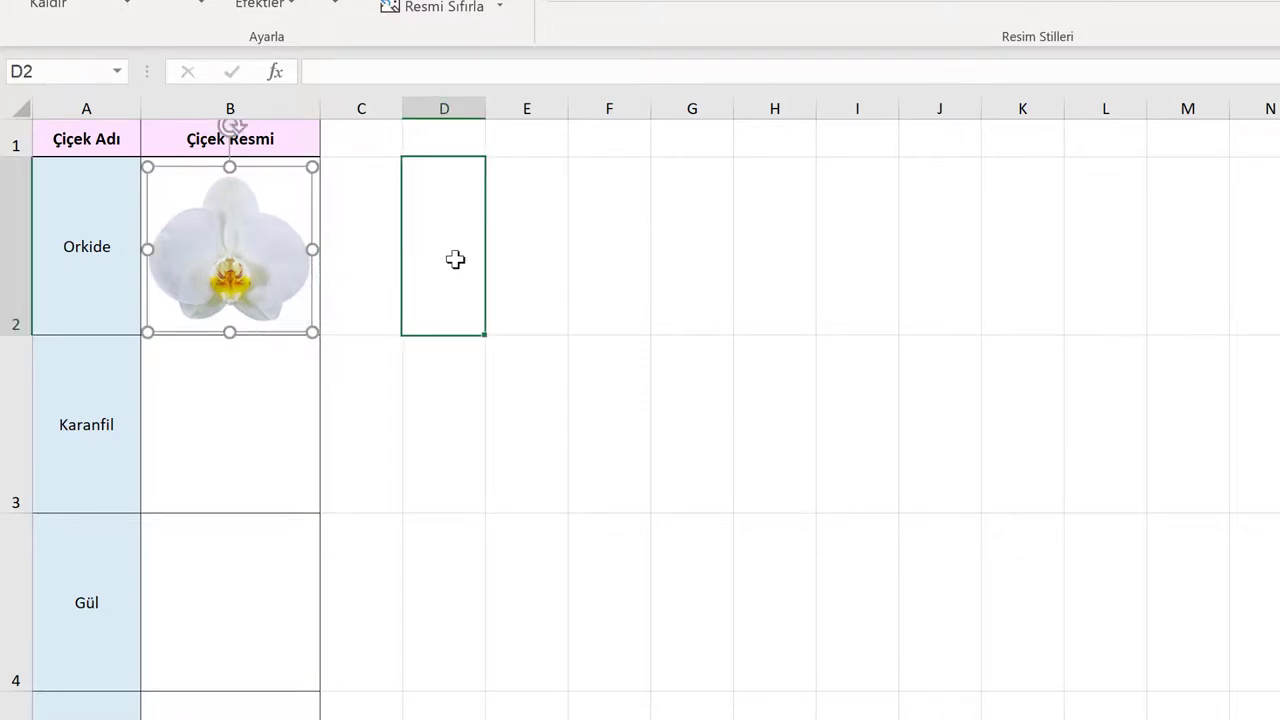
Step: Insert karanfil.jpg, shrink it and fit it flush inside cell B3 beside Karanfil
click(174, 60)
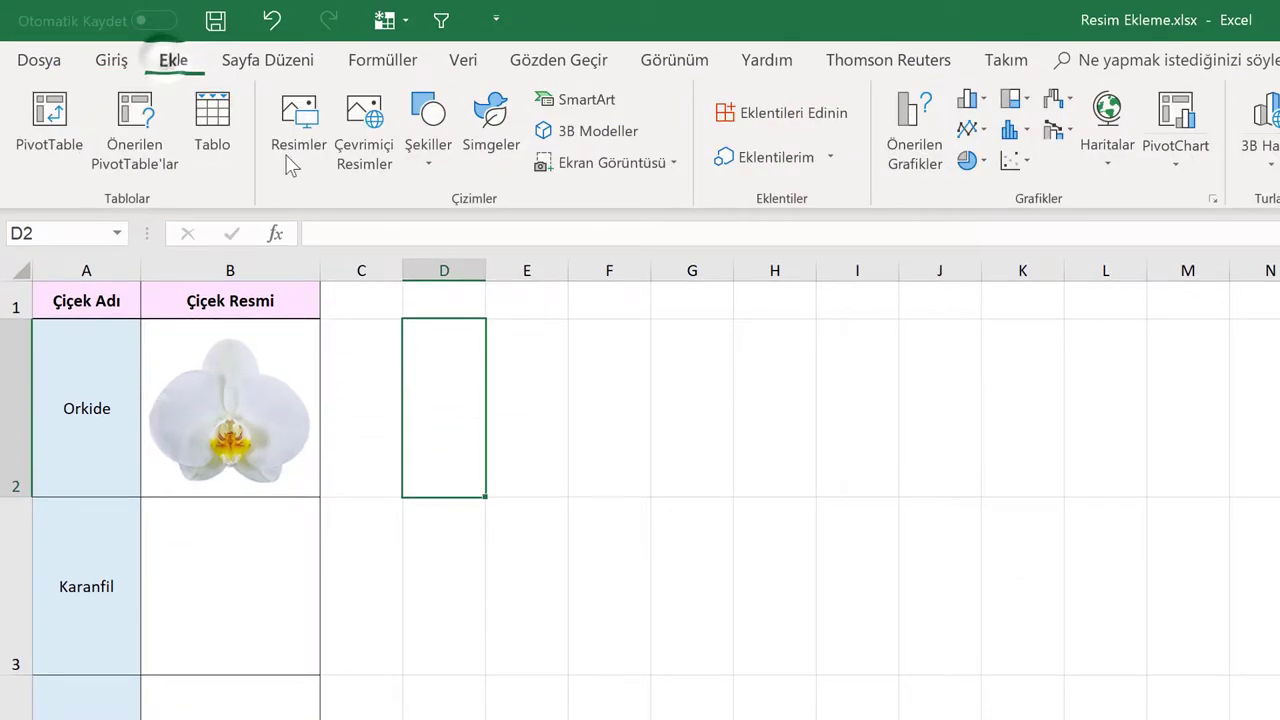
click(312, 130)
double_click(414, 172)
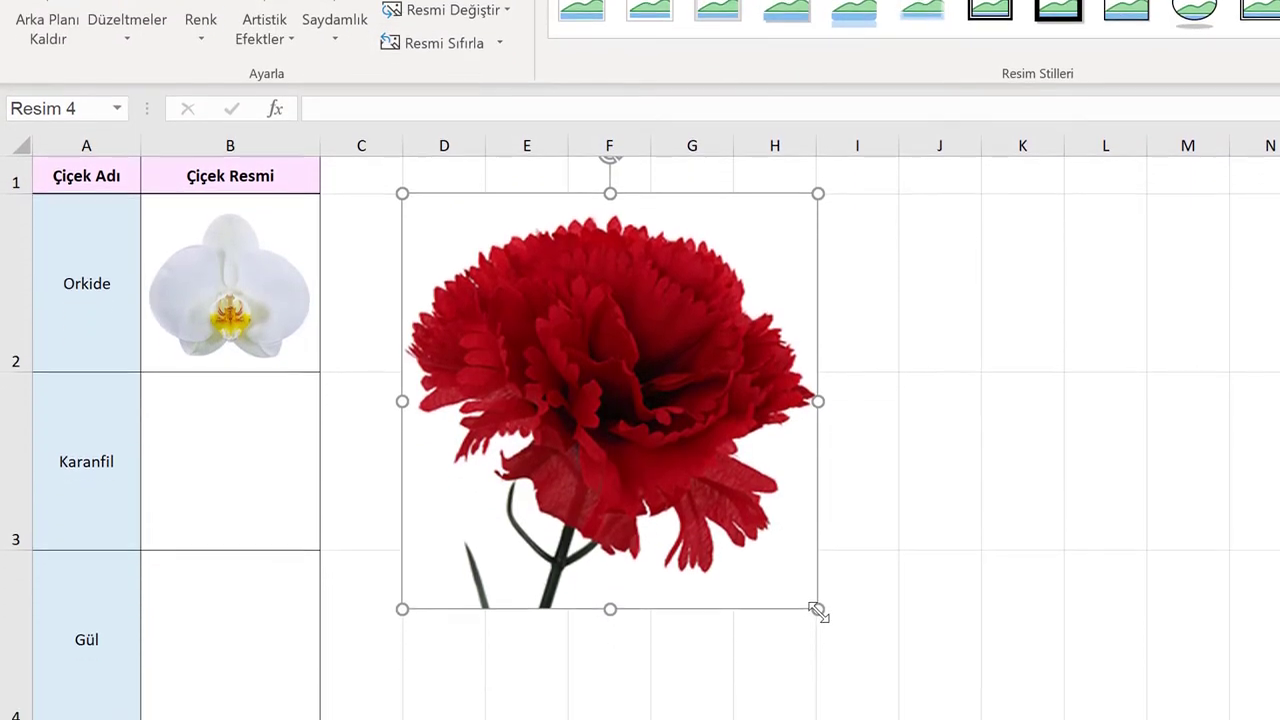
drag(814, 606, 574, 367)
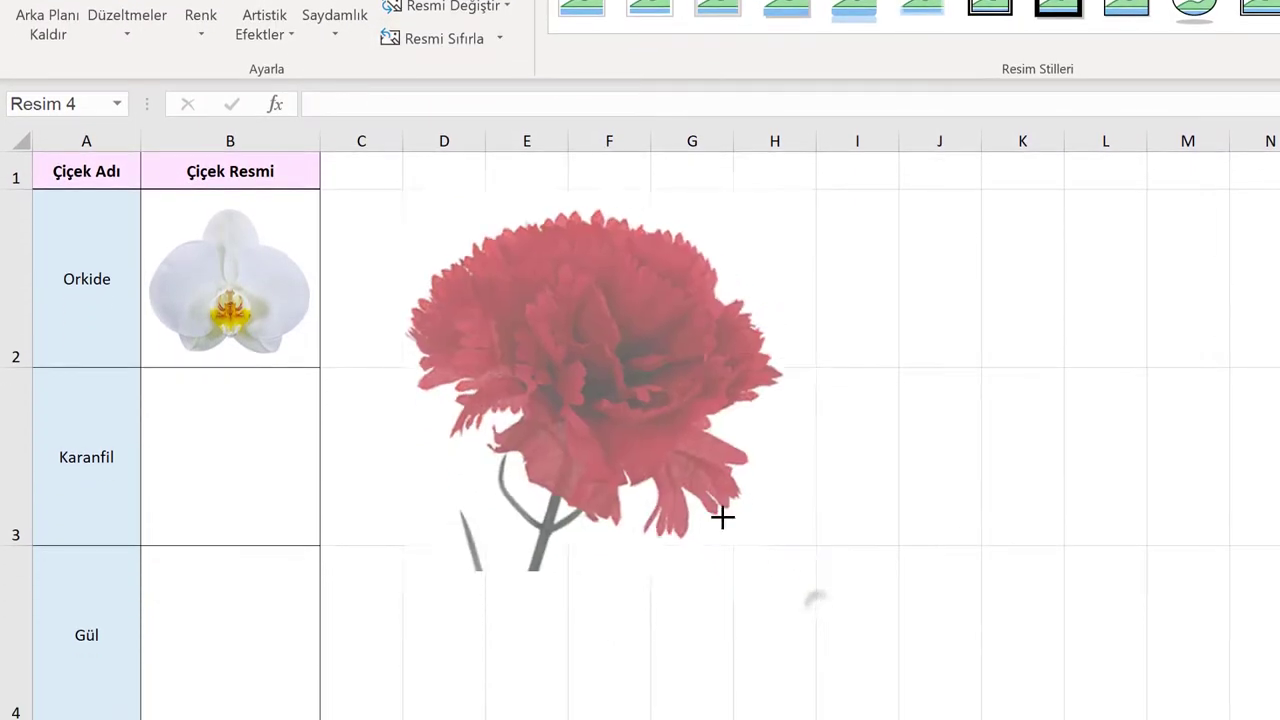
mouse_move(550, 228)
mouse_down()
mouse_move(309, 459)
mouse_move(297, 444)
mouse_up()
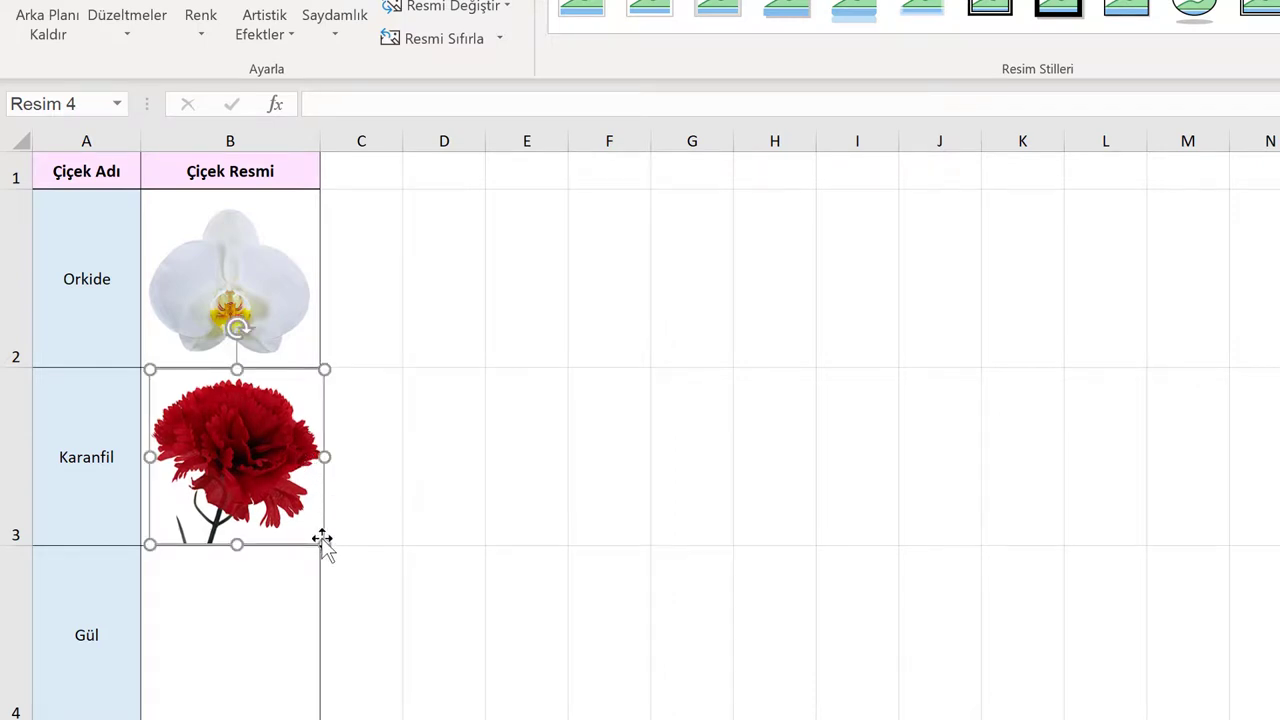
drag(322, 540, 281, 507)
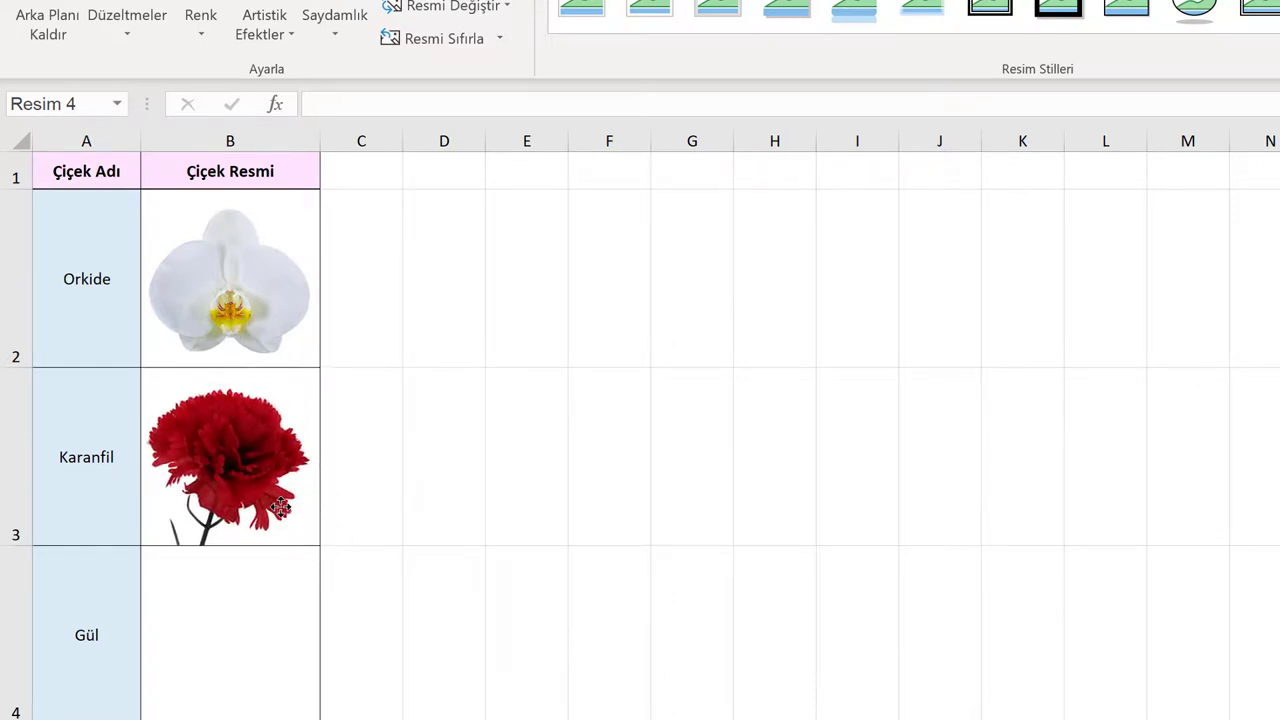
click(514, 428)
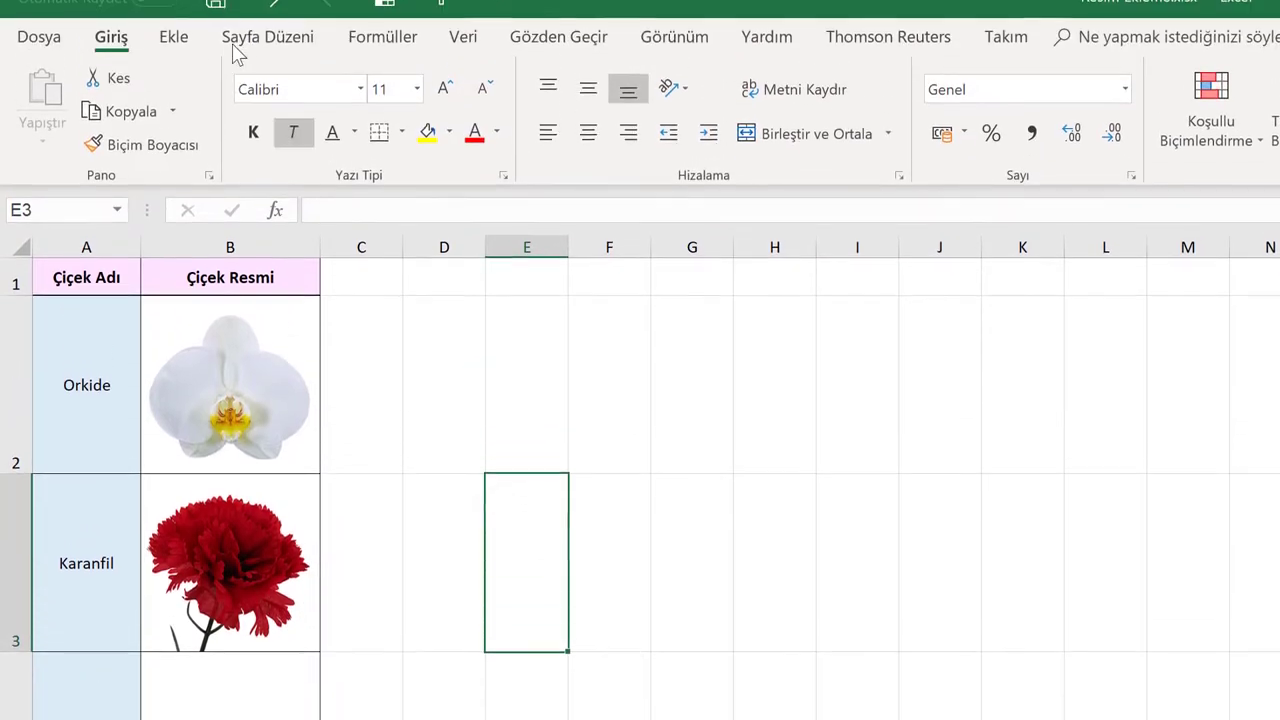
Step: Insert gül.png, then move and shrink it into cell B4 beside Gül
click(177, 37)
click(286, 127)
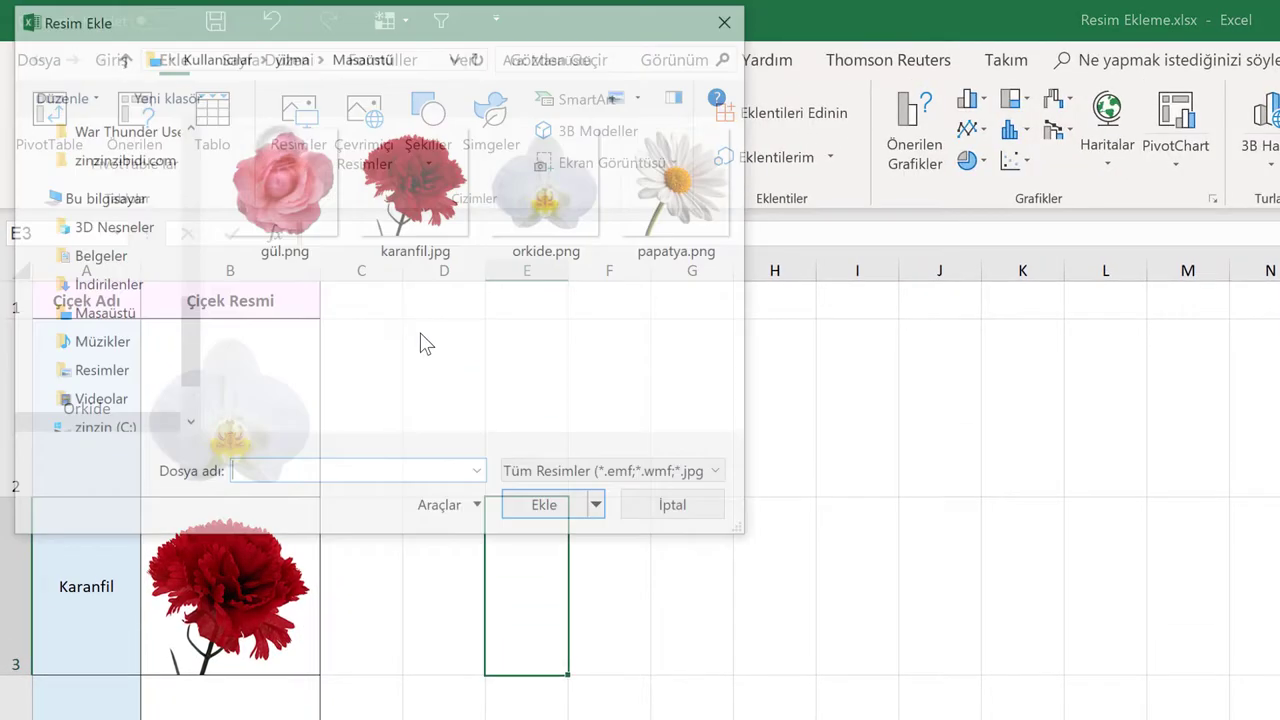
double_click(270, 176)
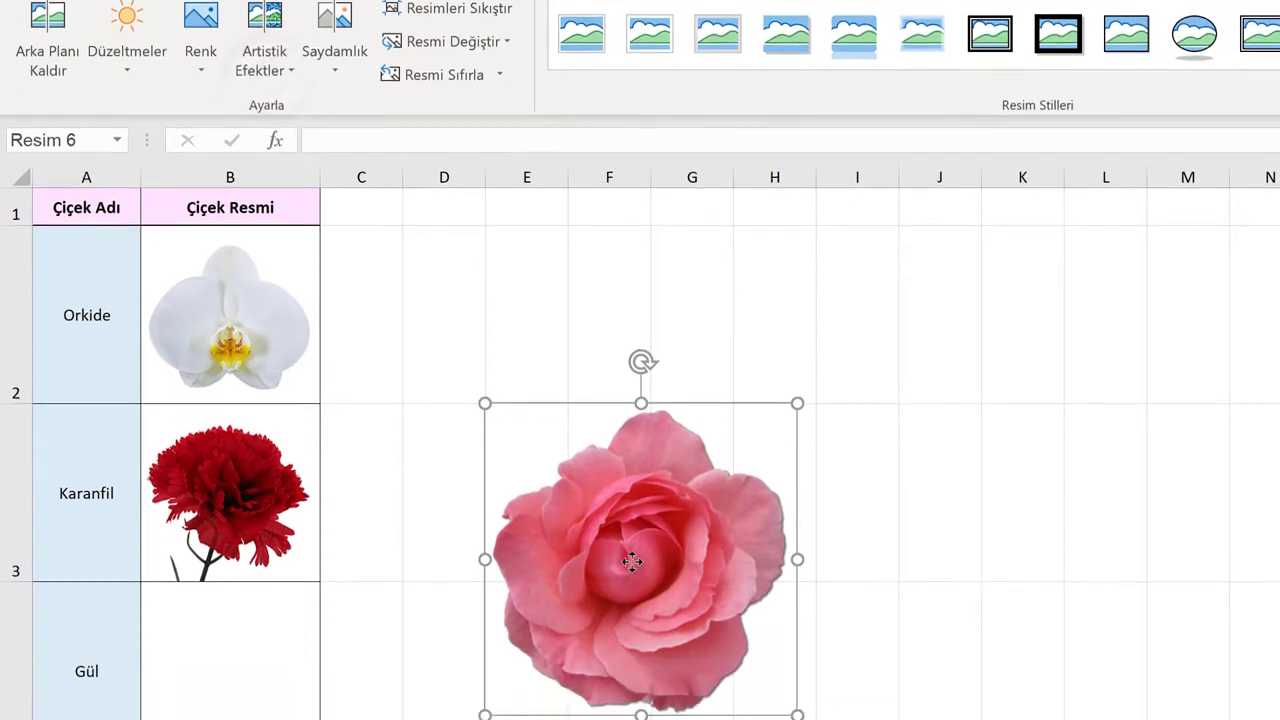
drag(632, 562, 292, 490)
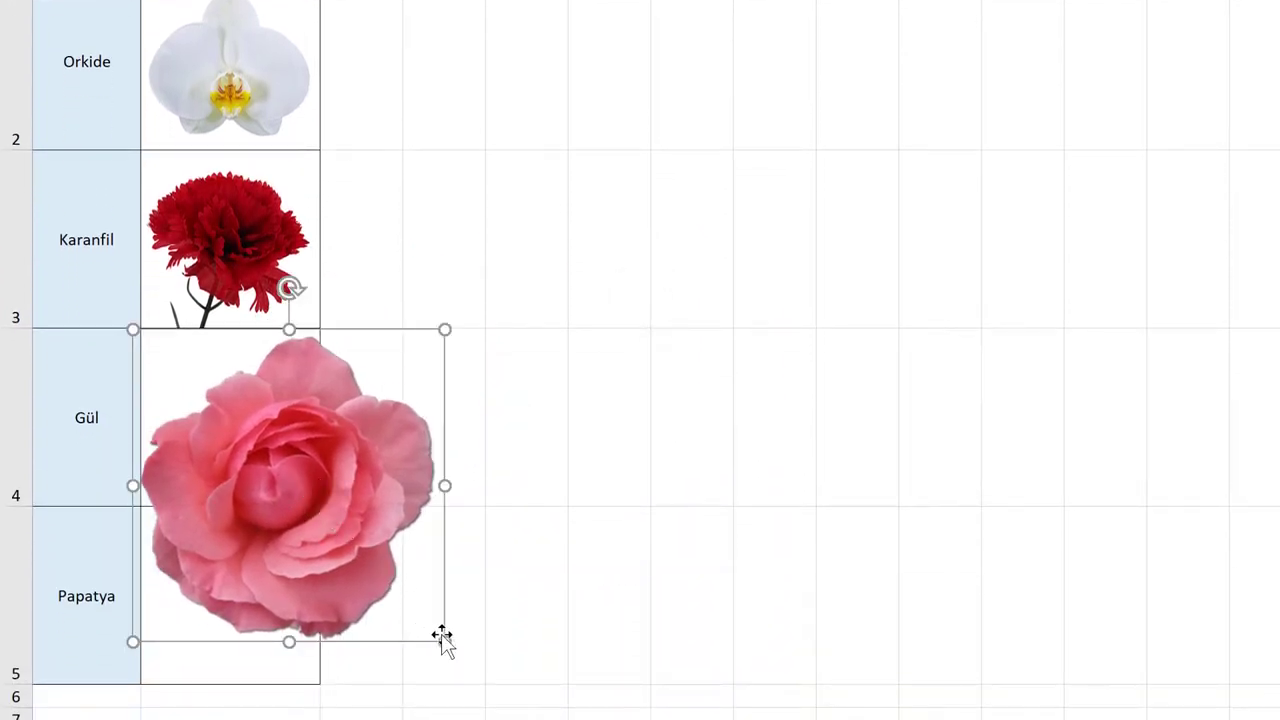
mouse_move(420, 627)
mouse_down()
mouse_move(271, 457)
mouse_move(293, 466)
mouse_up()
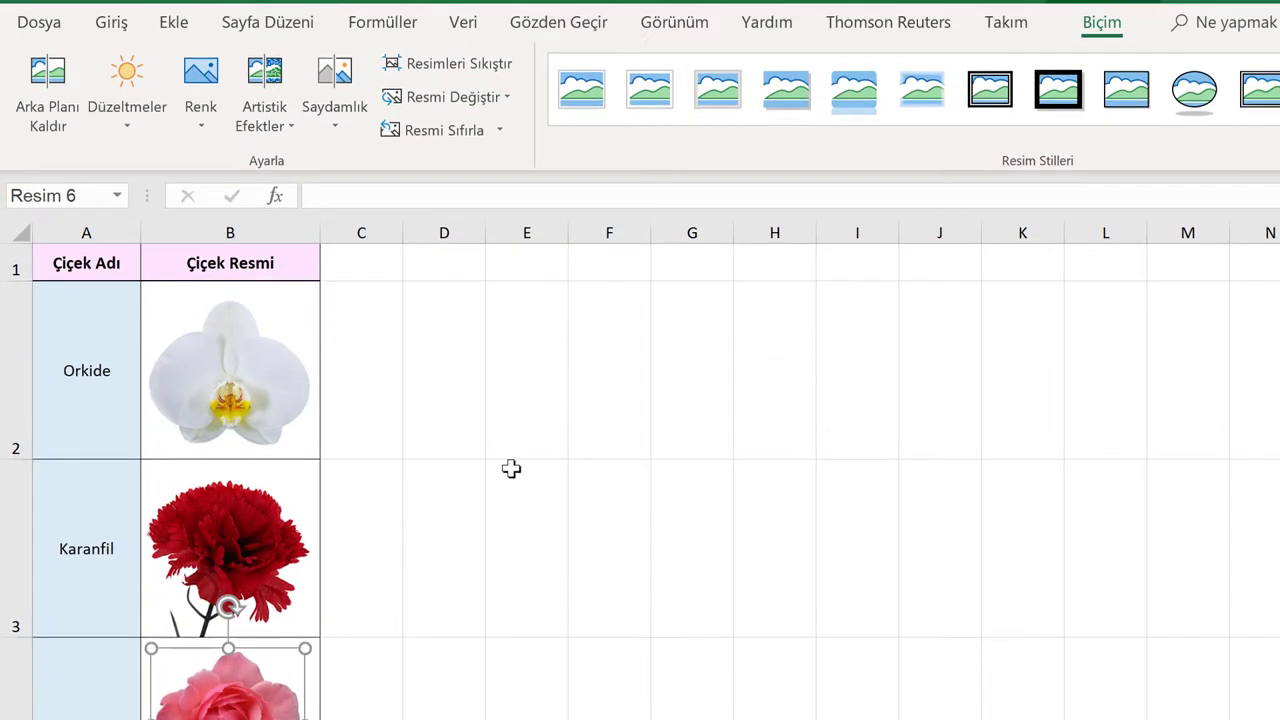
click(511, 468)
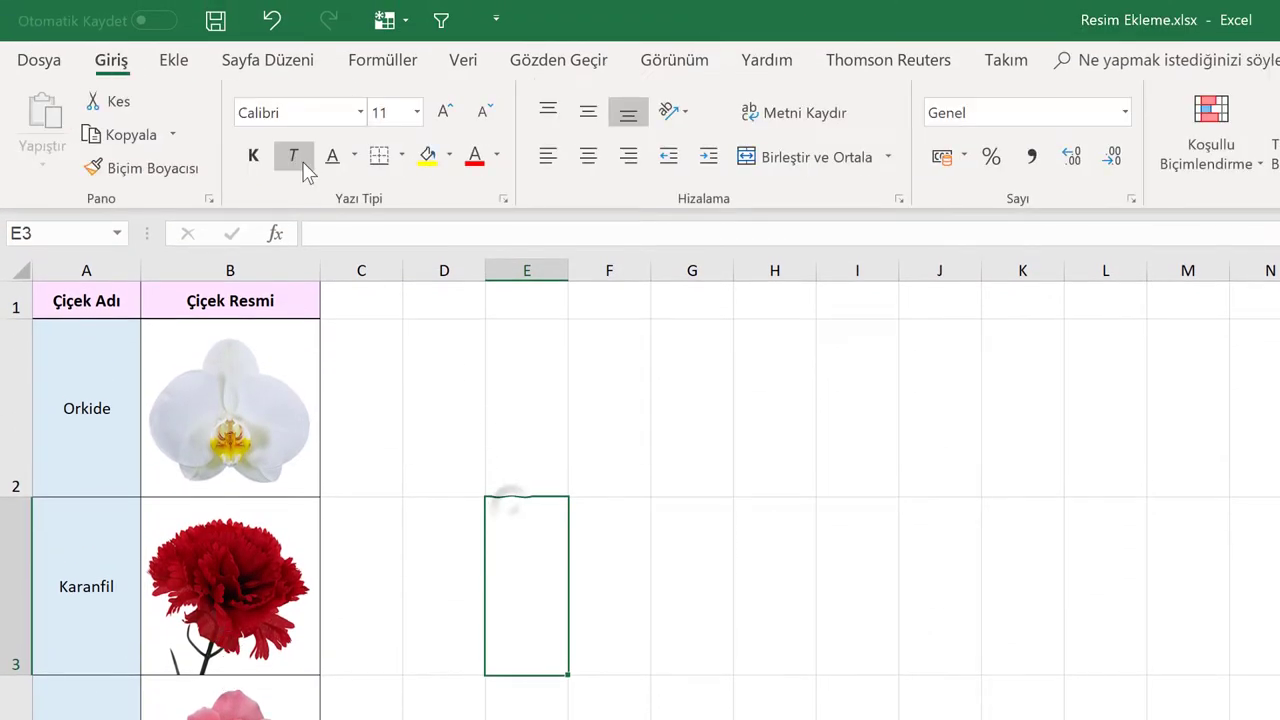
Step: Insert papatya.png, shrink it into cell B5 beside Papatya, then select D2
click(183, 68)
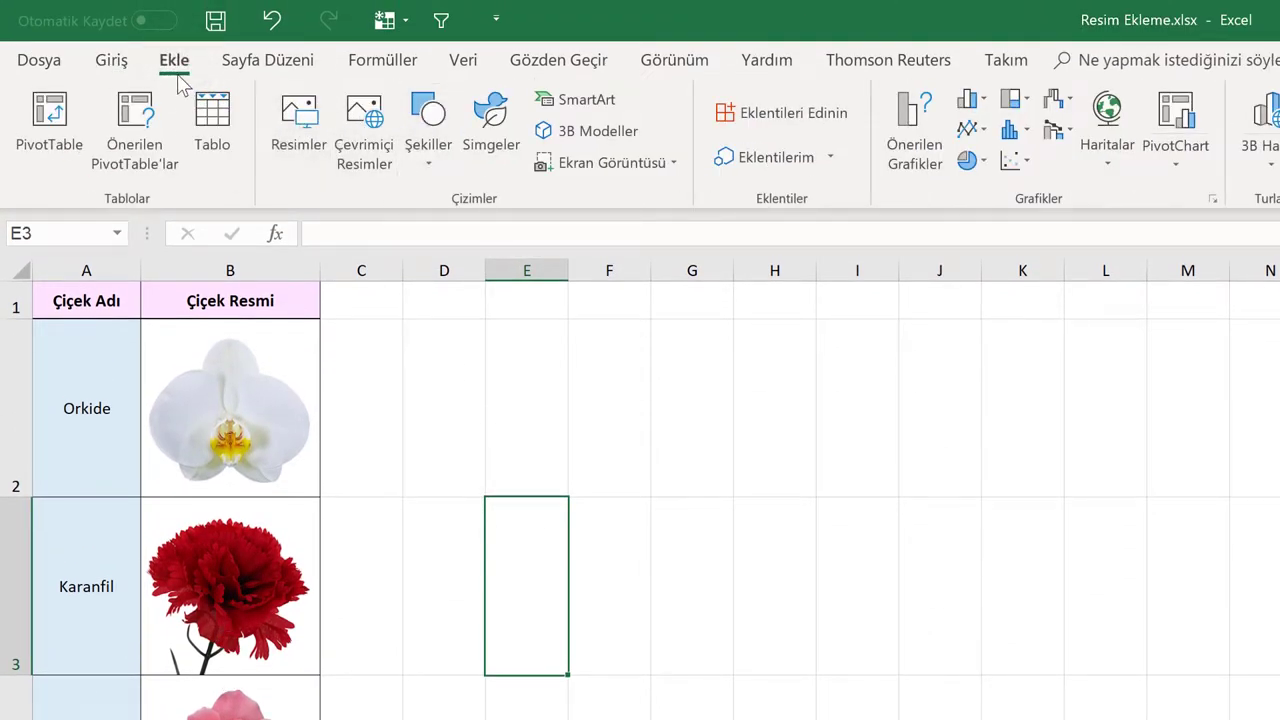
click(300, 163)
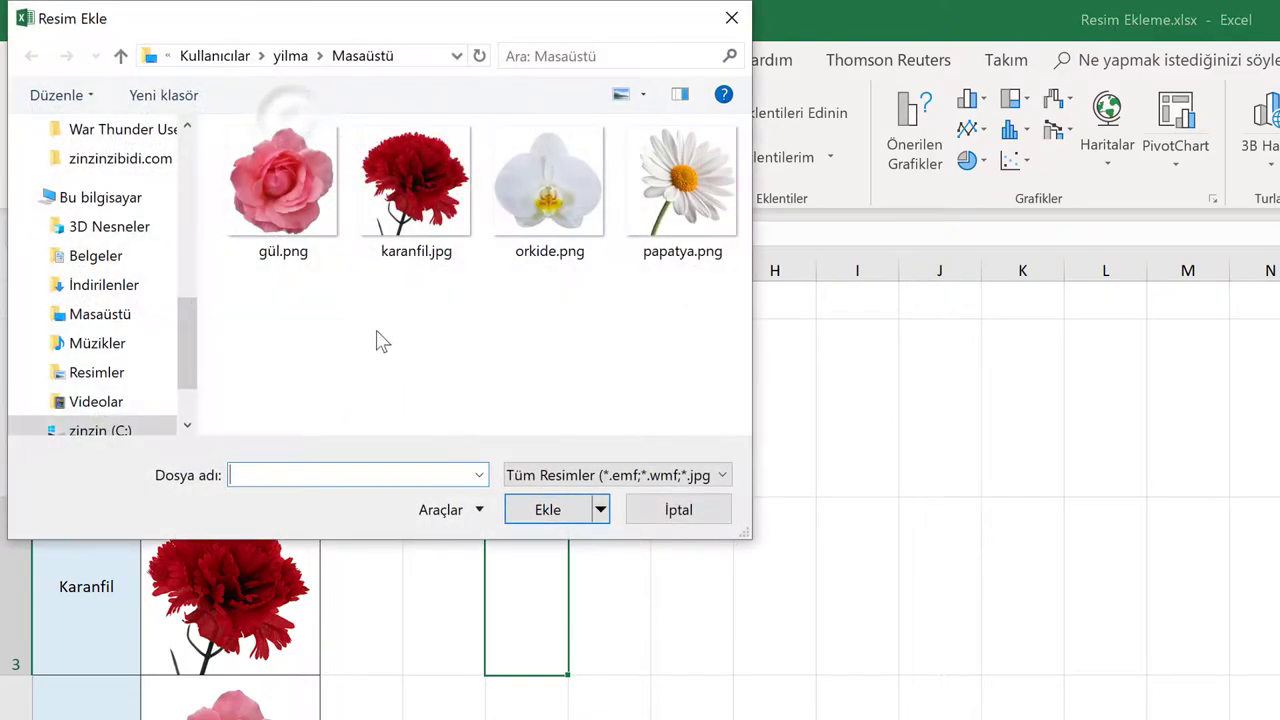
double_click(640, 200)
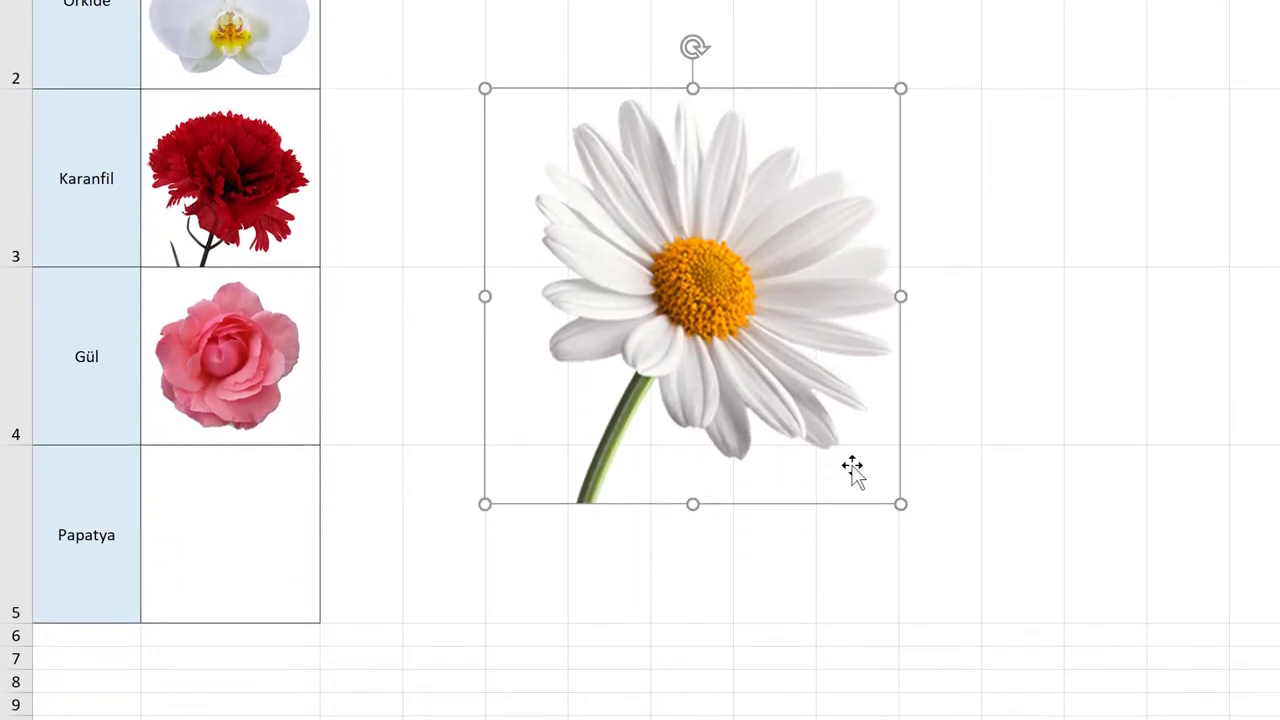
drag(903, 500, 591, 258)
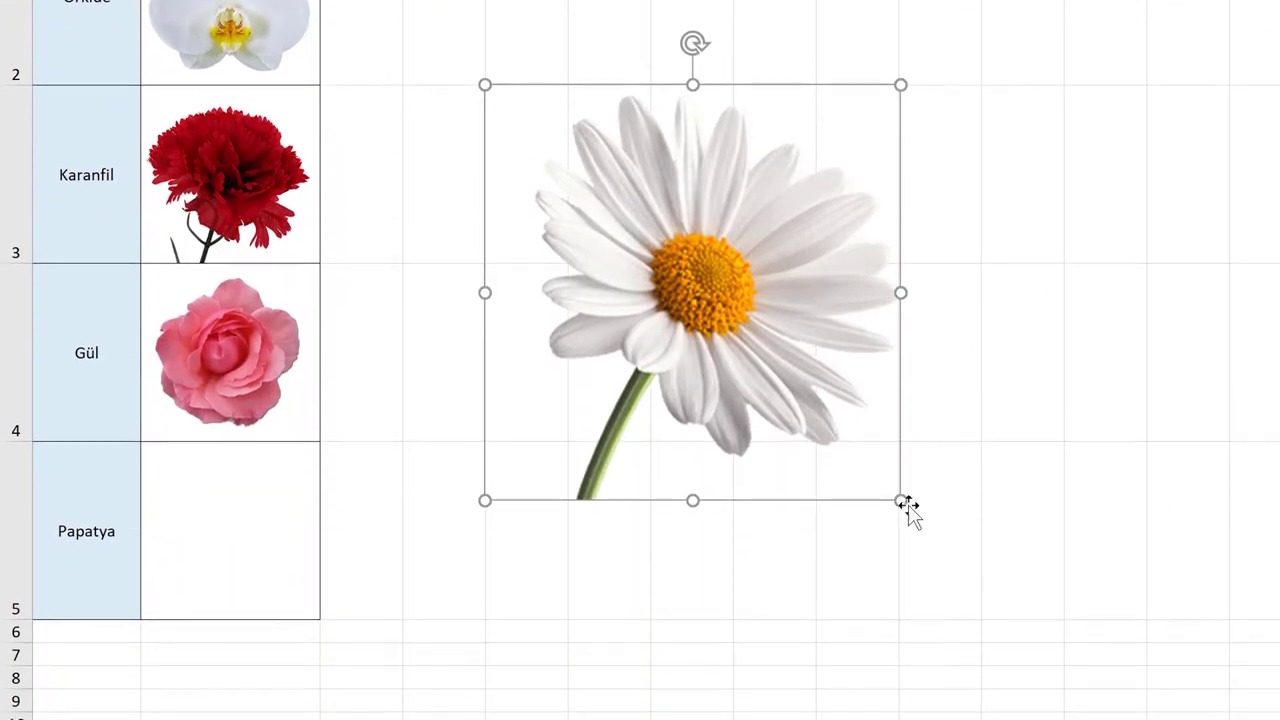
mouse_move(612, 167)
mouse_down()
mouse_move(366, 451)
mouse_move(264, 532)
mouse_up()
click(509, 214)
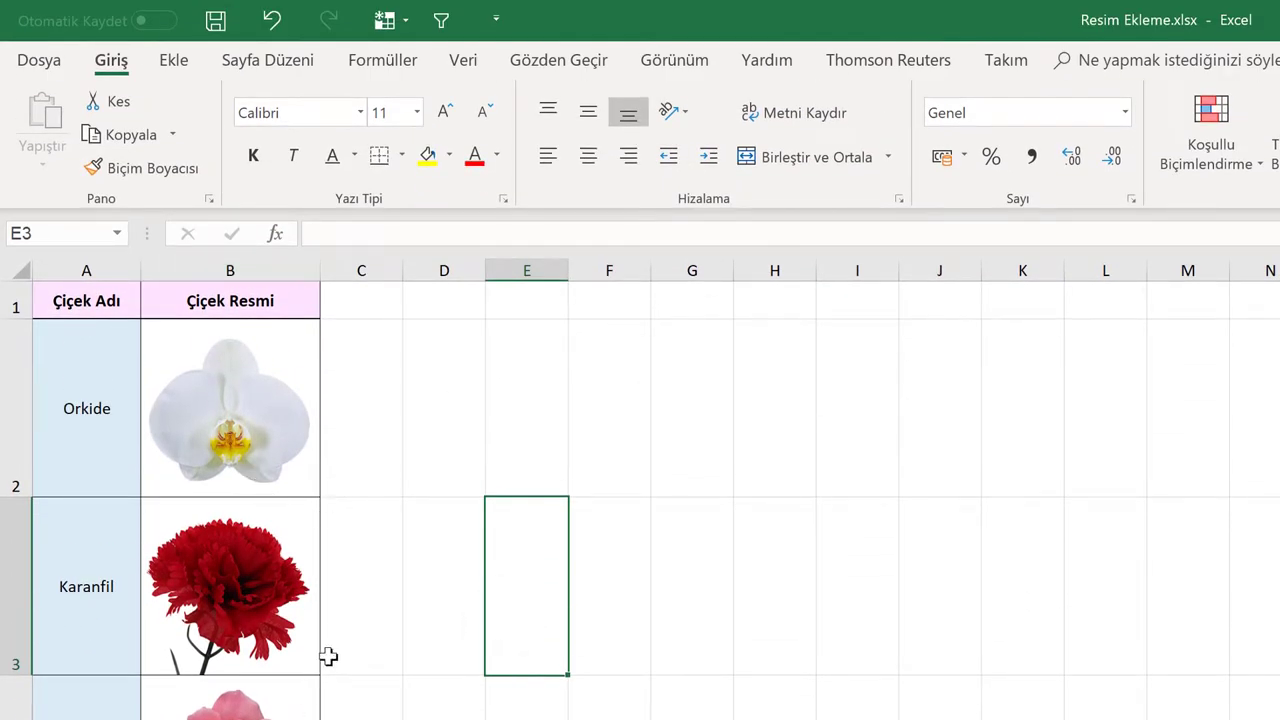
click(418, 433)
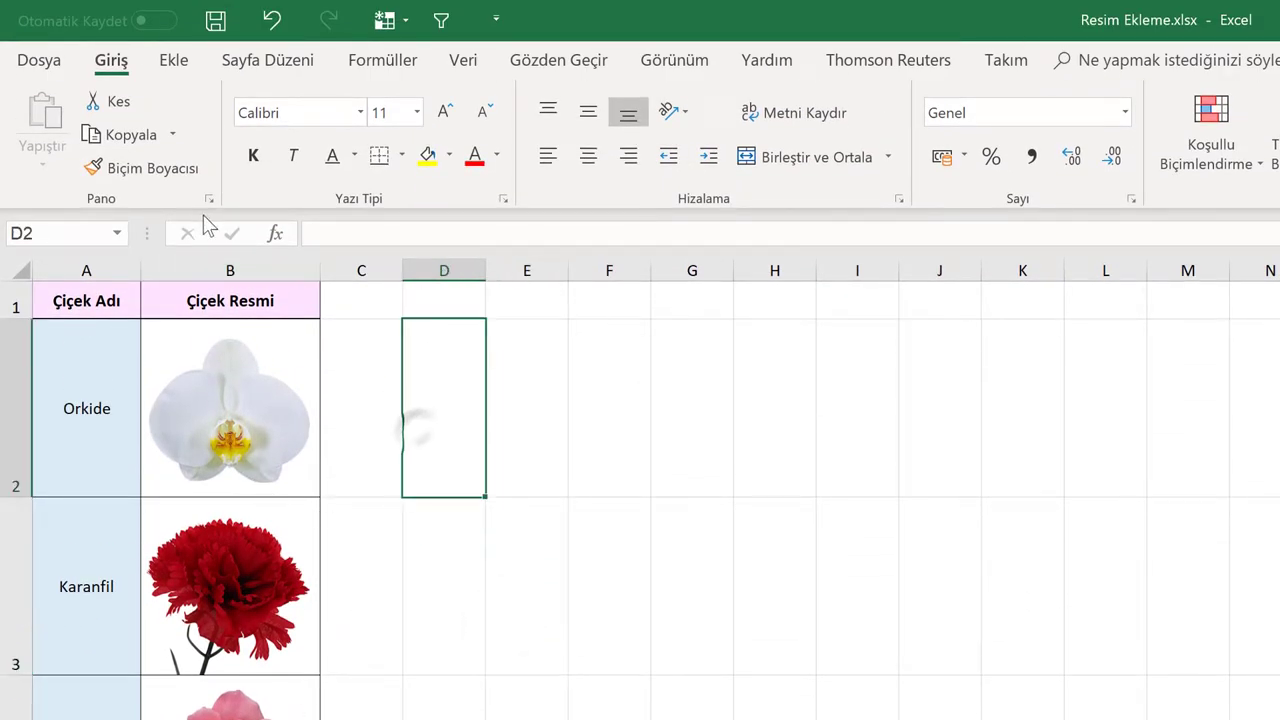
Step: Search online pictures for 'papatya' and insert a close-up white daisy photo
click(181, 68)
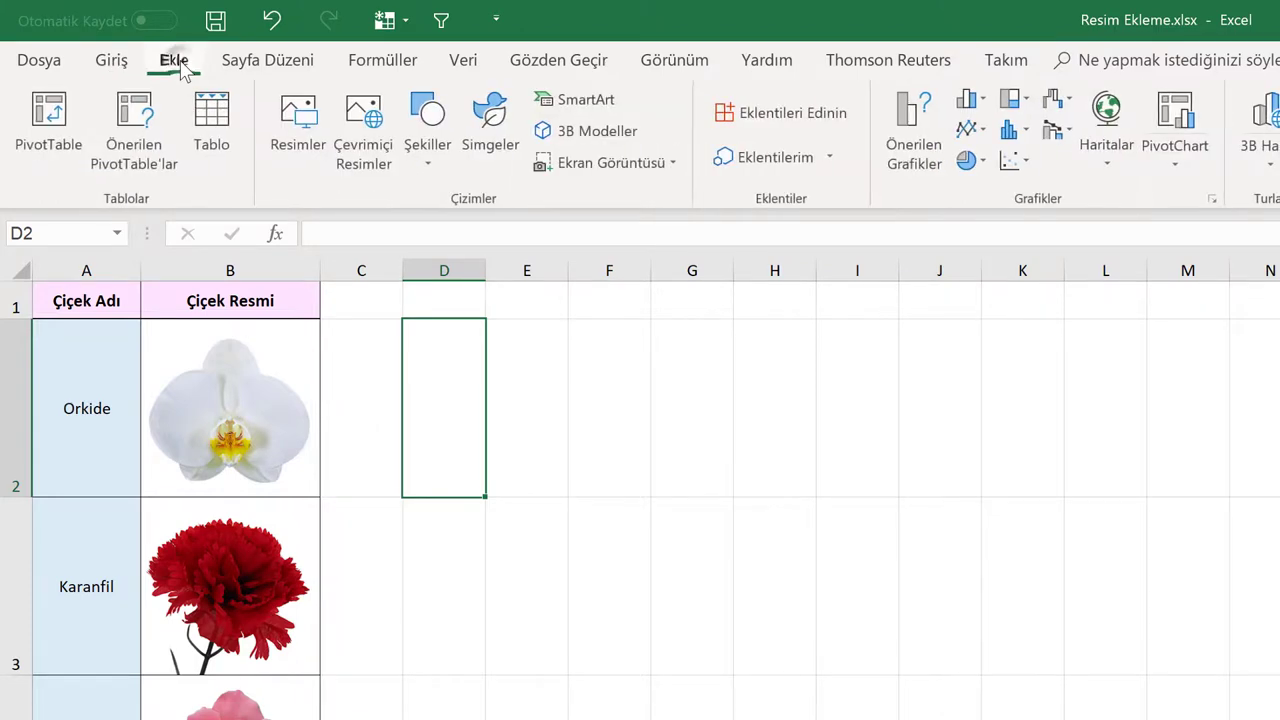
click(385, 145)
text(papatya)
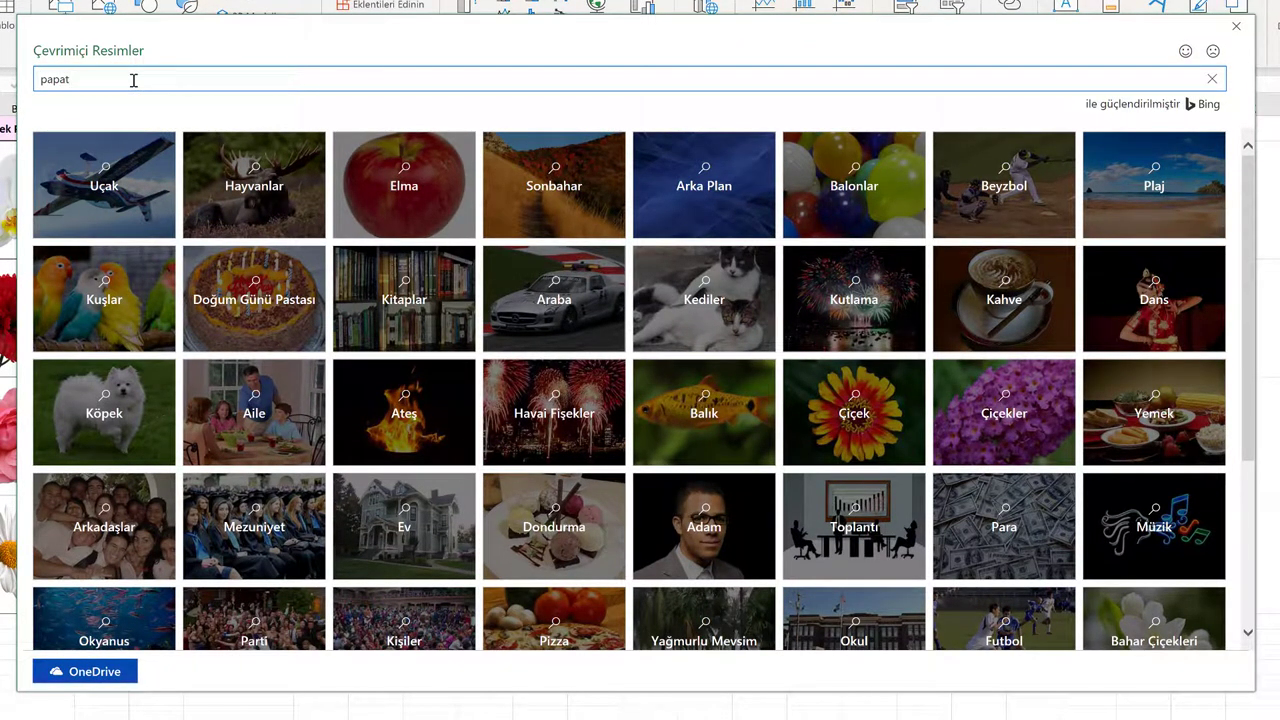
key(Return)
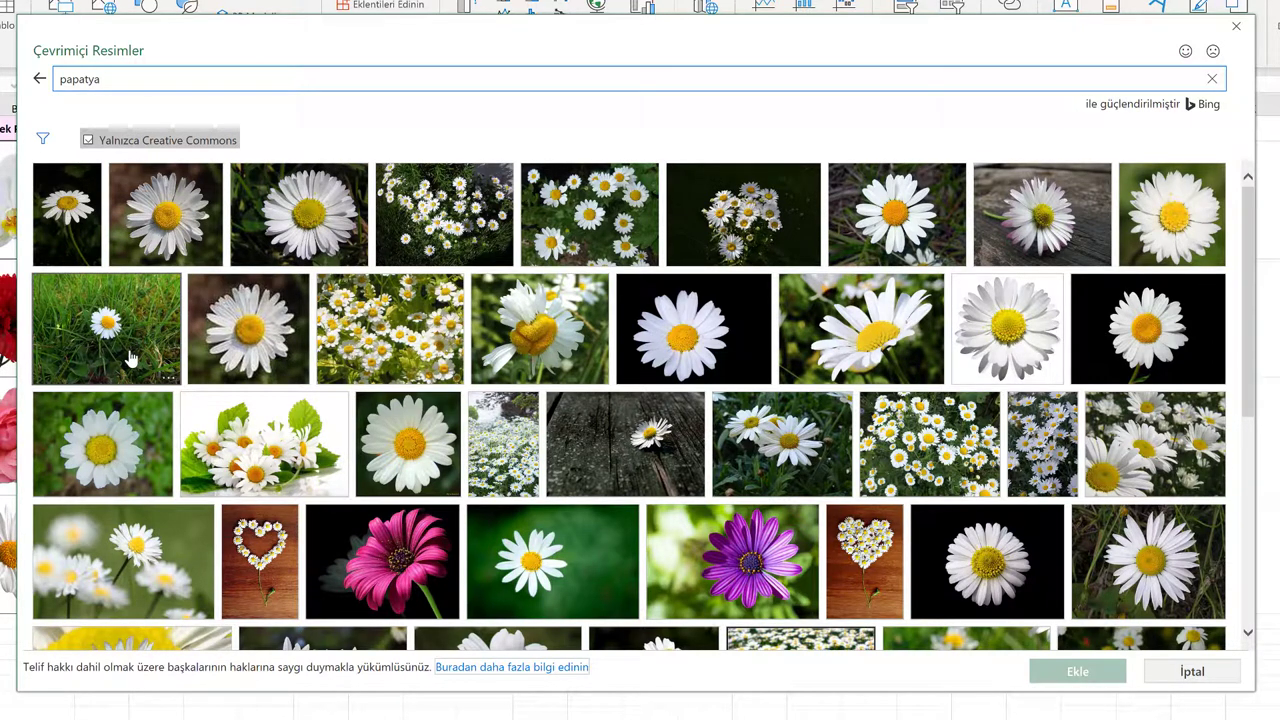
scroll(188, 349, down, 2)
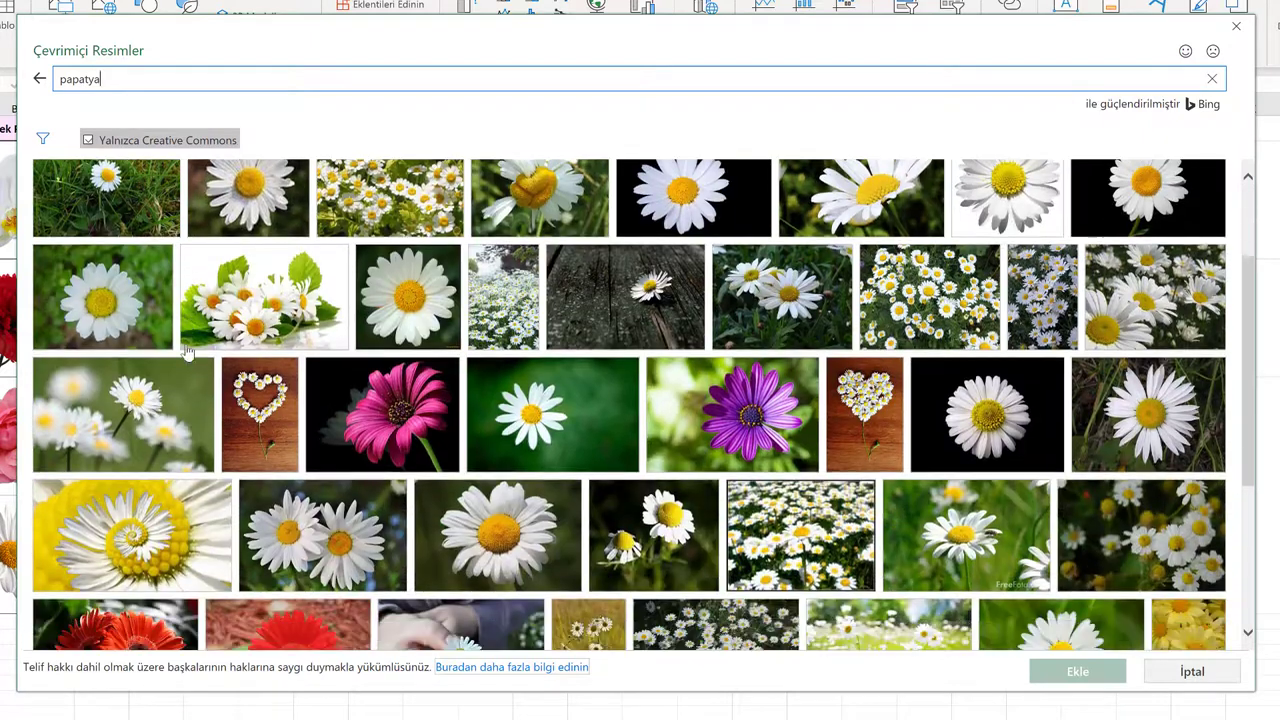
scroll(188, 349, down, 3)
scroll(189, 345, up, 5)
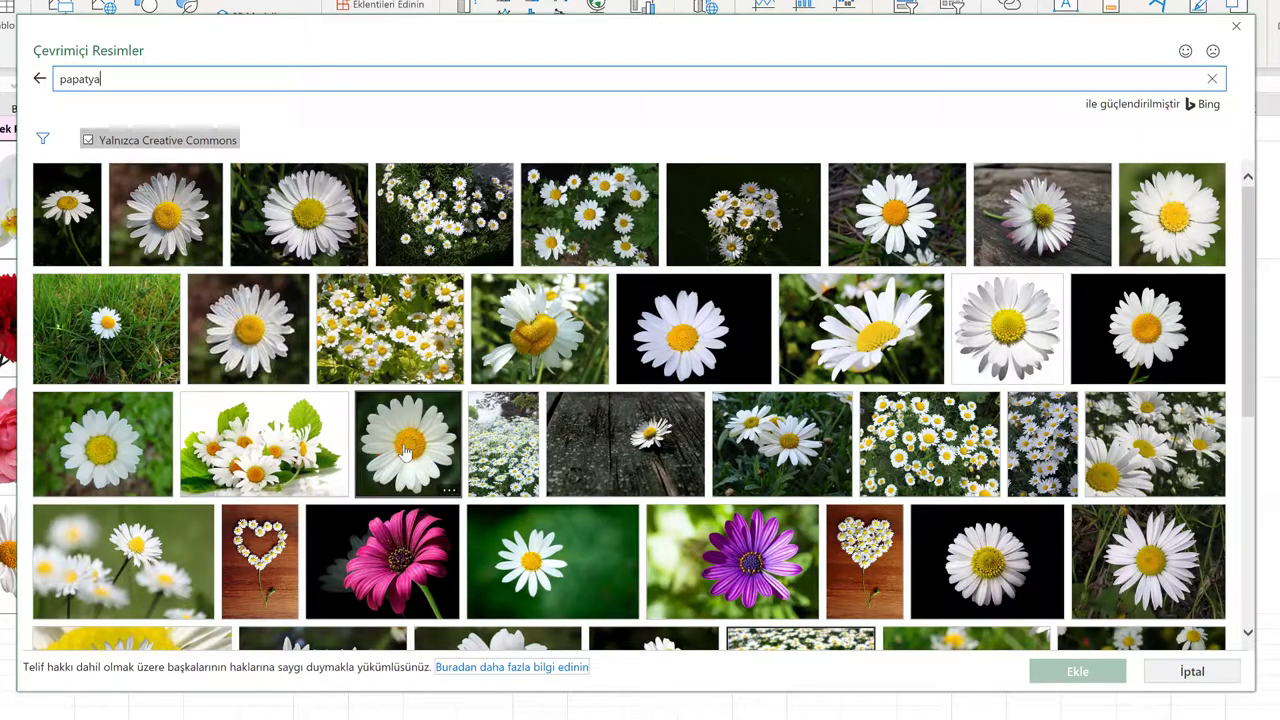
click(422, 450)
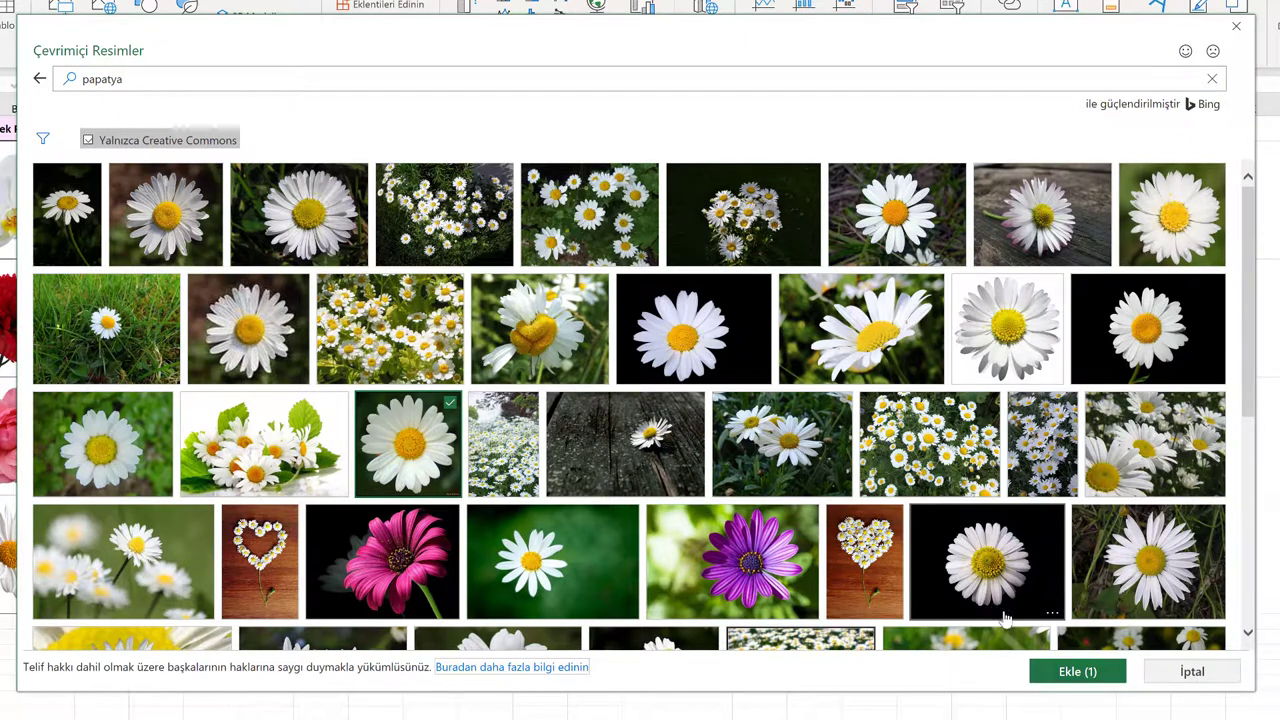
click(1064, 673)
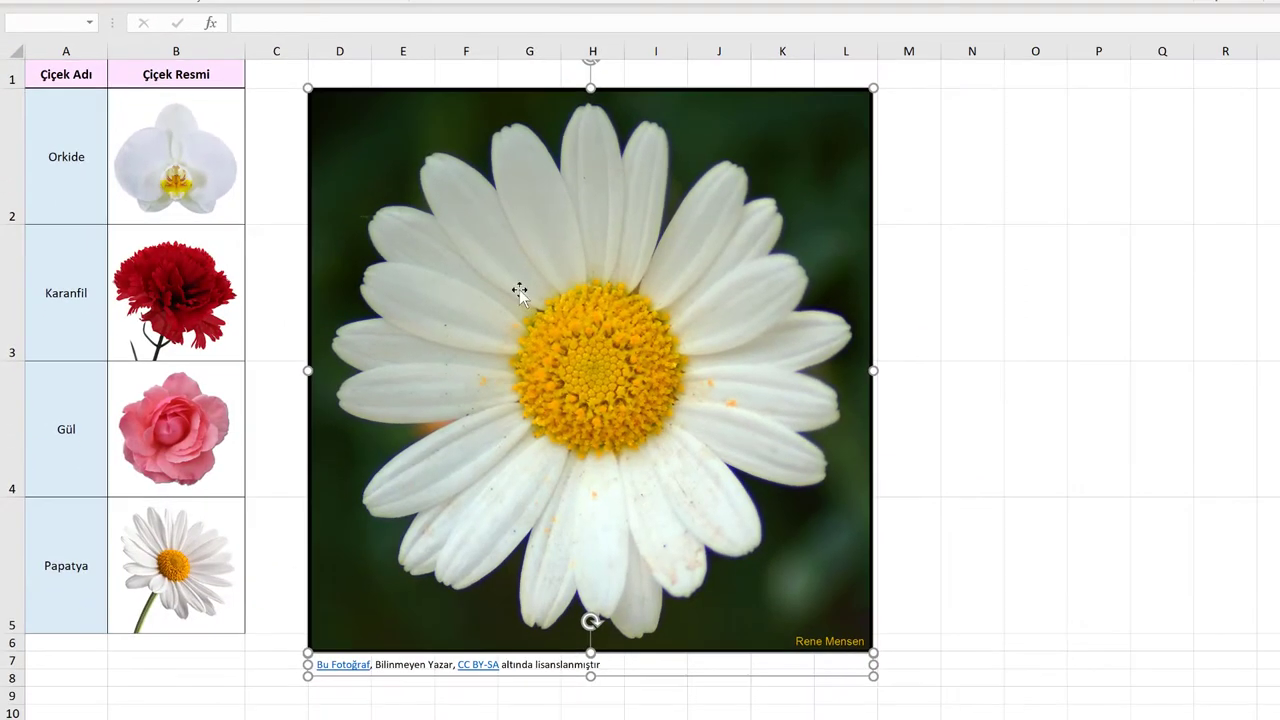
Step: Delete the daisy photo's licence caption and shrink the photo to about columns C–I
drag(418, 118, 392, 110)
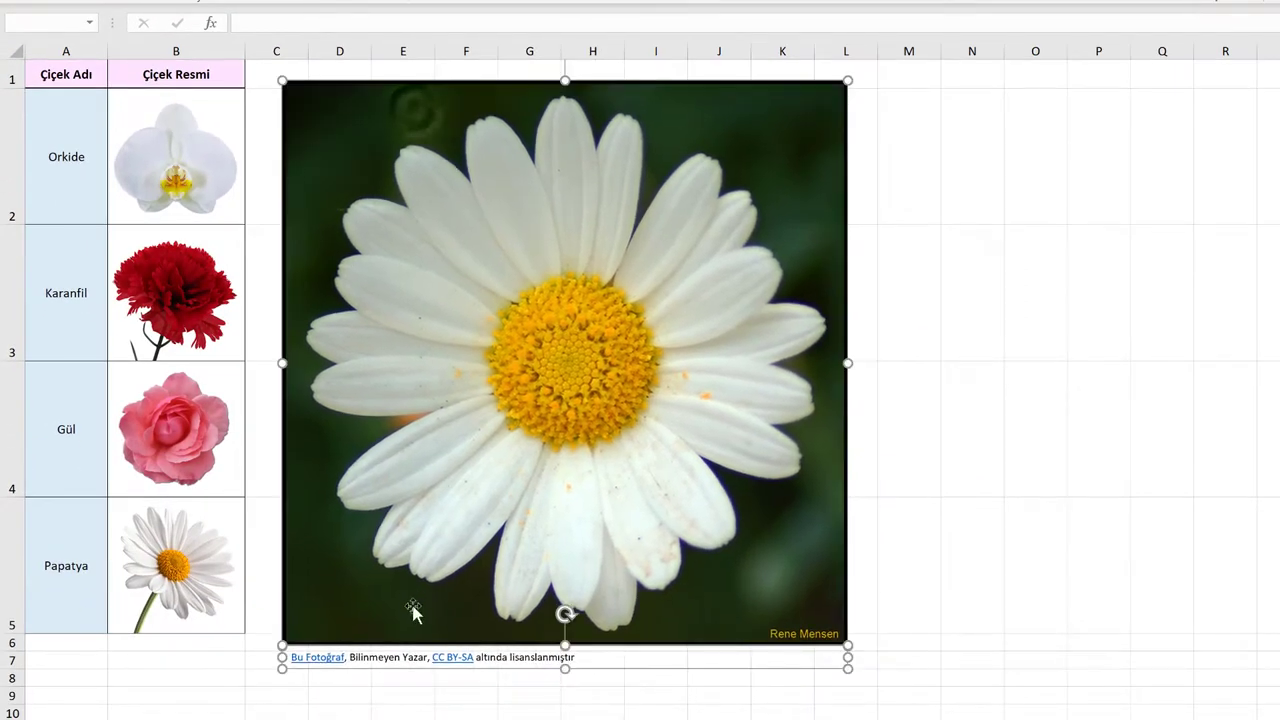
click(644, 667)
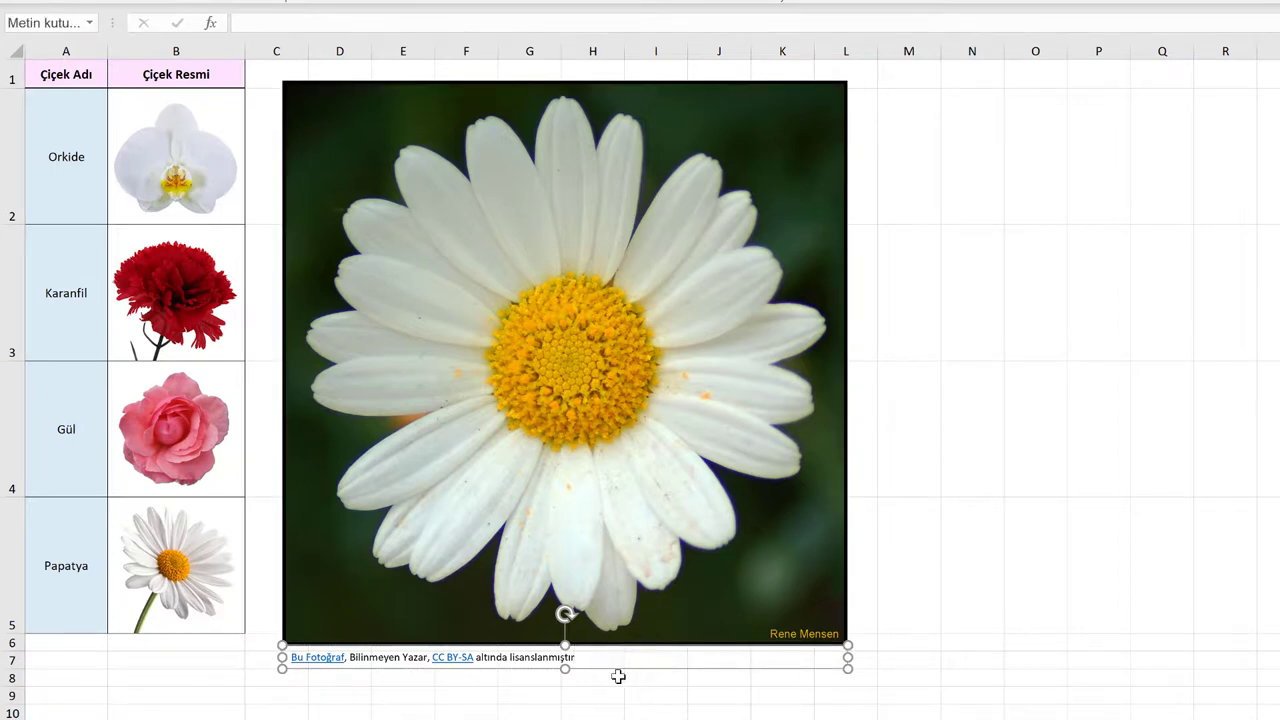
key(Delete)
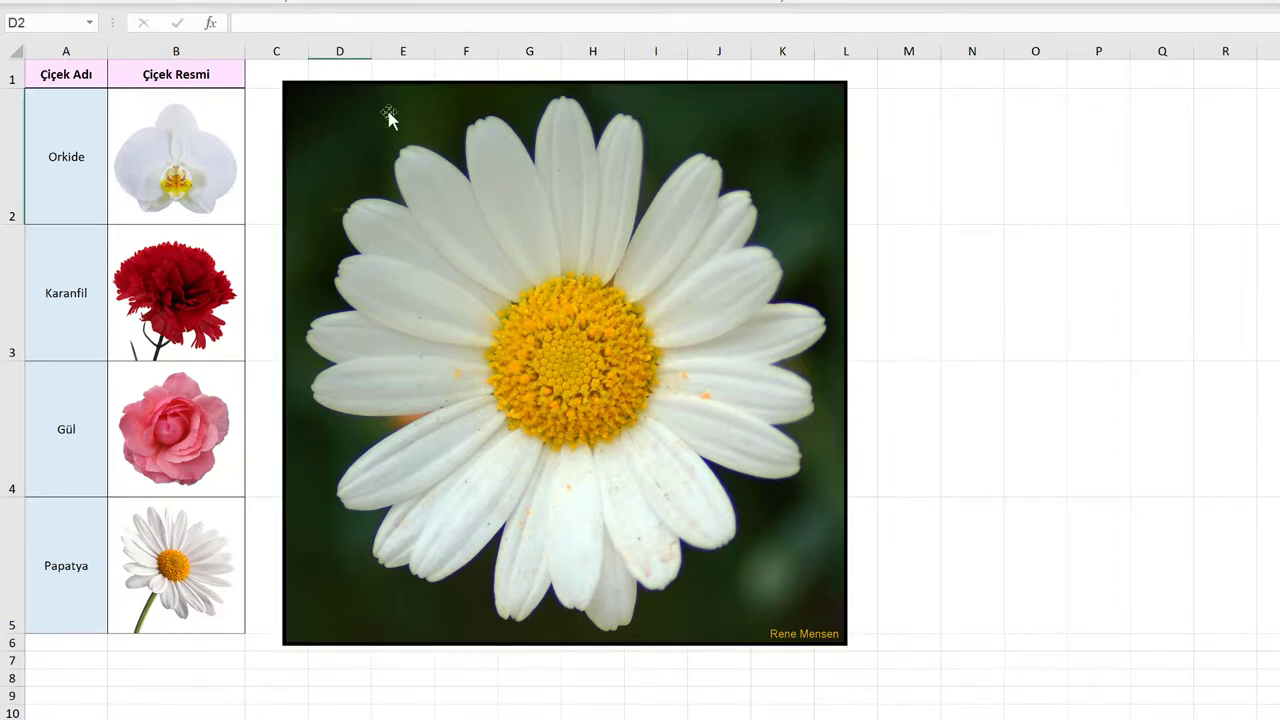
drag(352, 118, 344, 149)
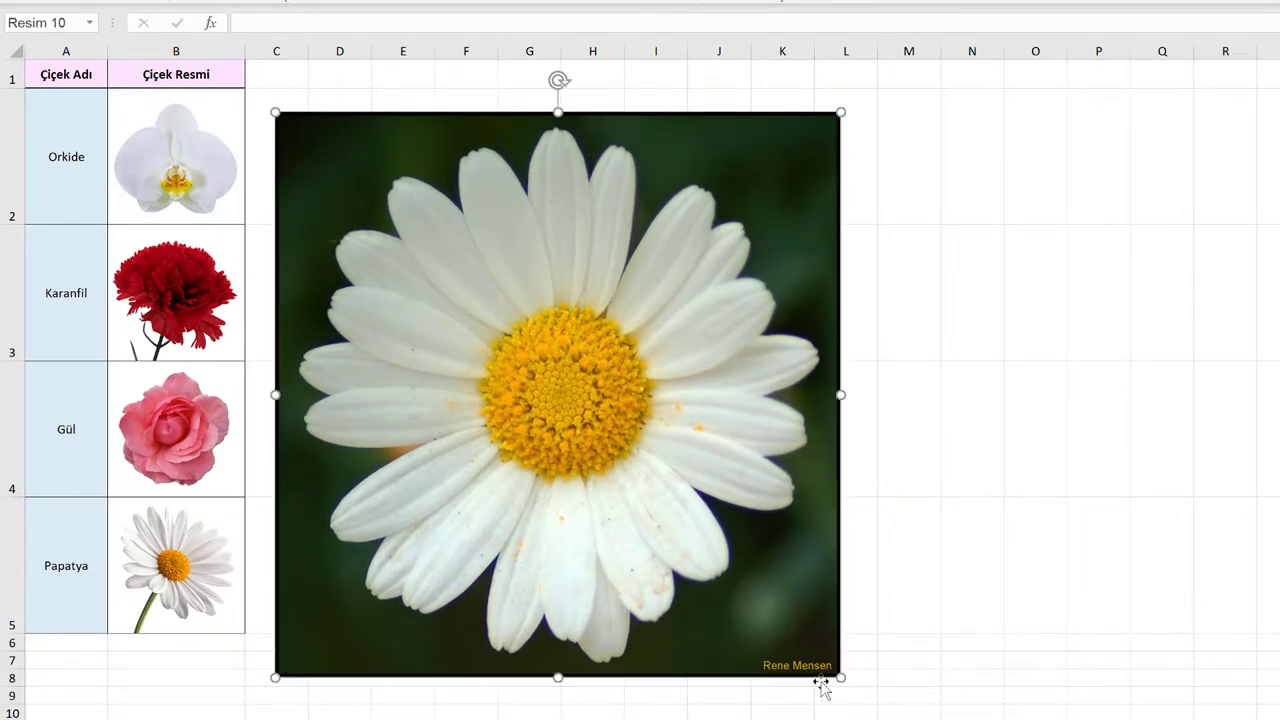
drag(840, 678, 614, 494)
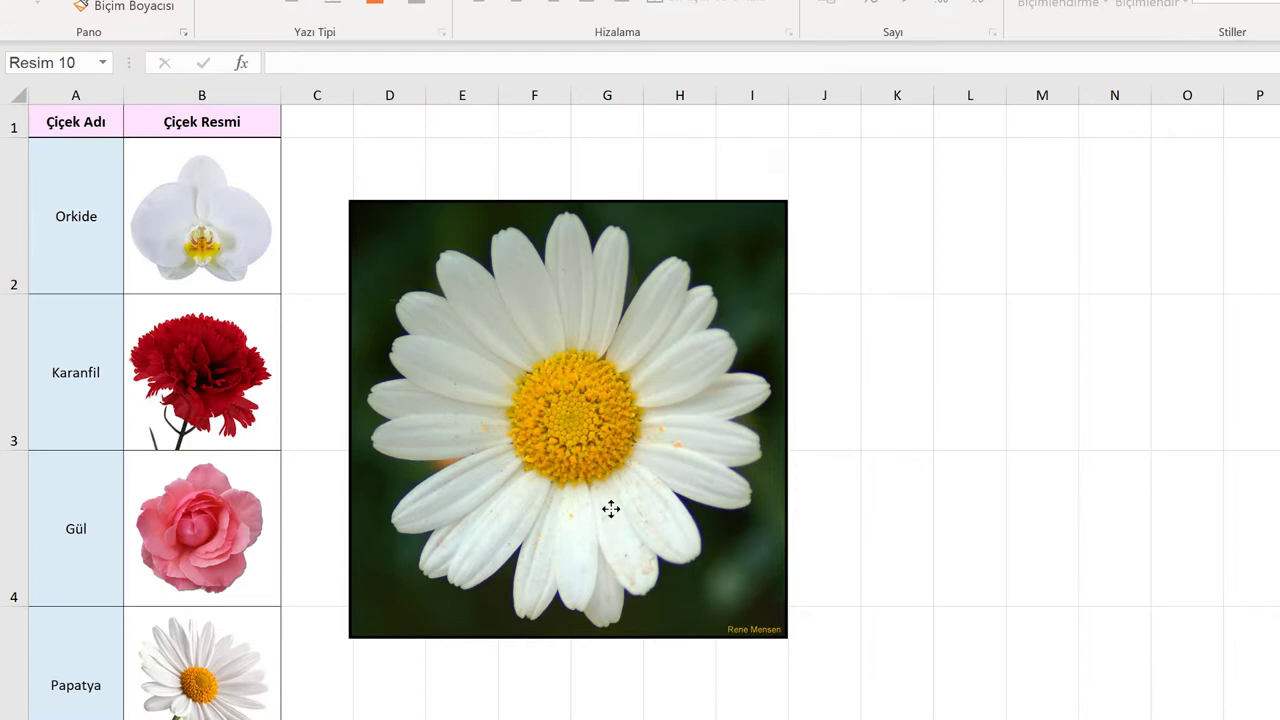
Step: Rotate the daisy photo by its rotation handle, with Shift snapping, to a noticeable tilt
drag(592, 477, 602, 495)
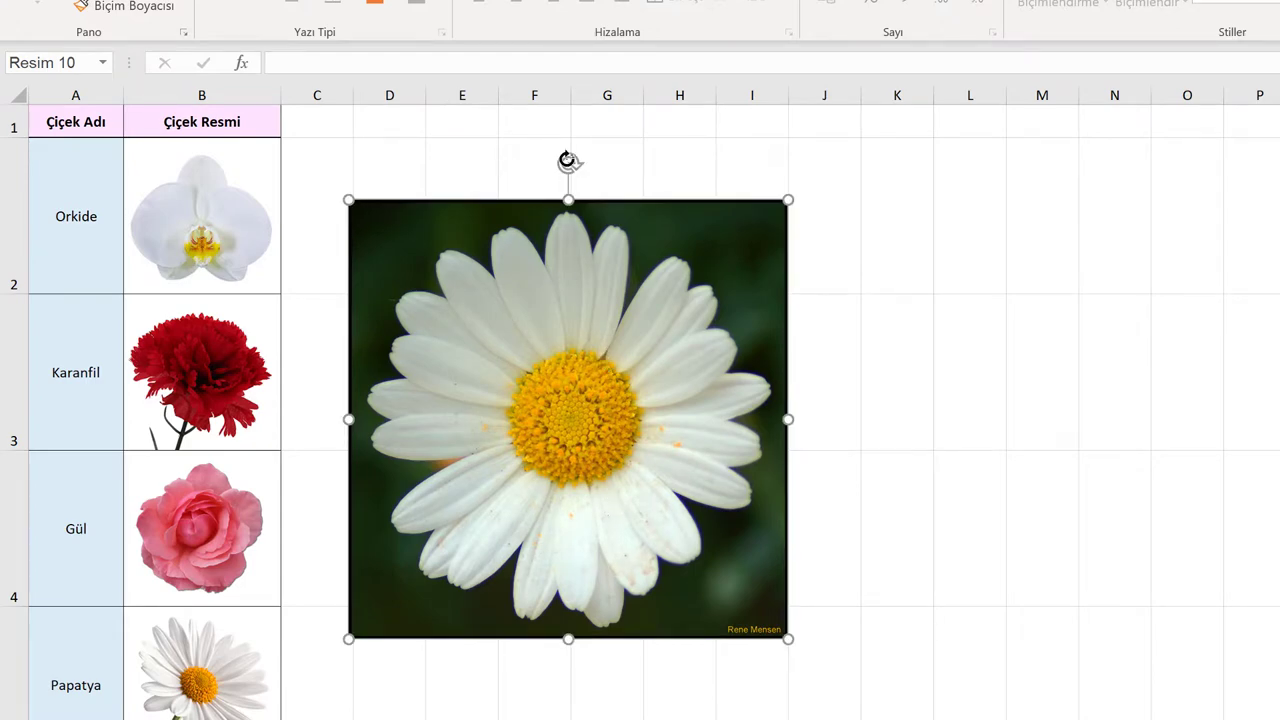
mouse_move(569, 160)
mouse_down()
mouse_move(625, 155)
mouse_move(520, 165)
mouse_move(258, 242)
mouse_up()
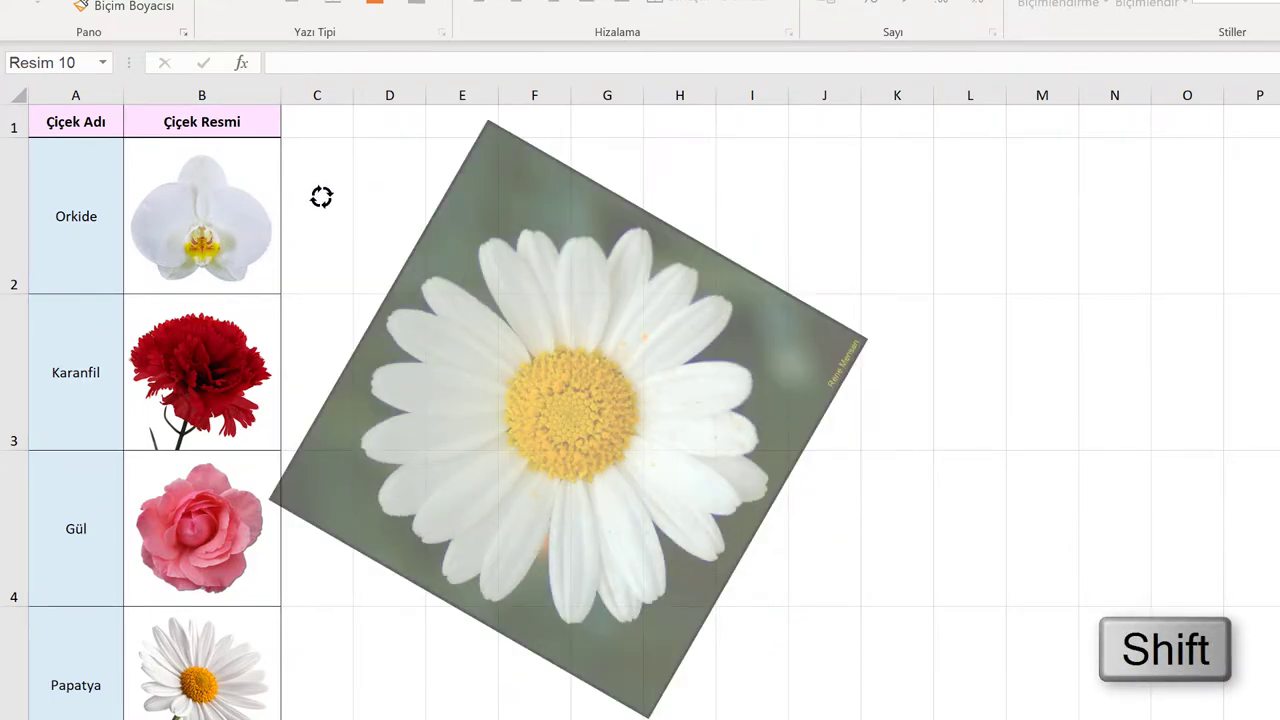
mouse_move(321, 197)
mouse_down()
mouse_move(394, 169)
mouse_move(537, 160)
mouse_move(686, 214)
mouse_move(738, 276)
mouse_move(780, 409)
mouse_move(766, 269)
mouse_move(611, 191)
mouse_move(488, 180)
mouse_move(586, 209)
mouse_move(683, 331)
mouse_move(651, 240)
mouse_move(574, 211)
mouse_move(406, 223)
mouse_move(320, 306)
mouse_move(577, 523)
mouse_move(569, 214)
mouse_up()
mouse_move(571, 157)
mouse_down()
mouse_move(540, 161)
mouse_move(555, 185)
mouse_up()
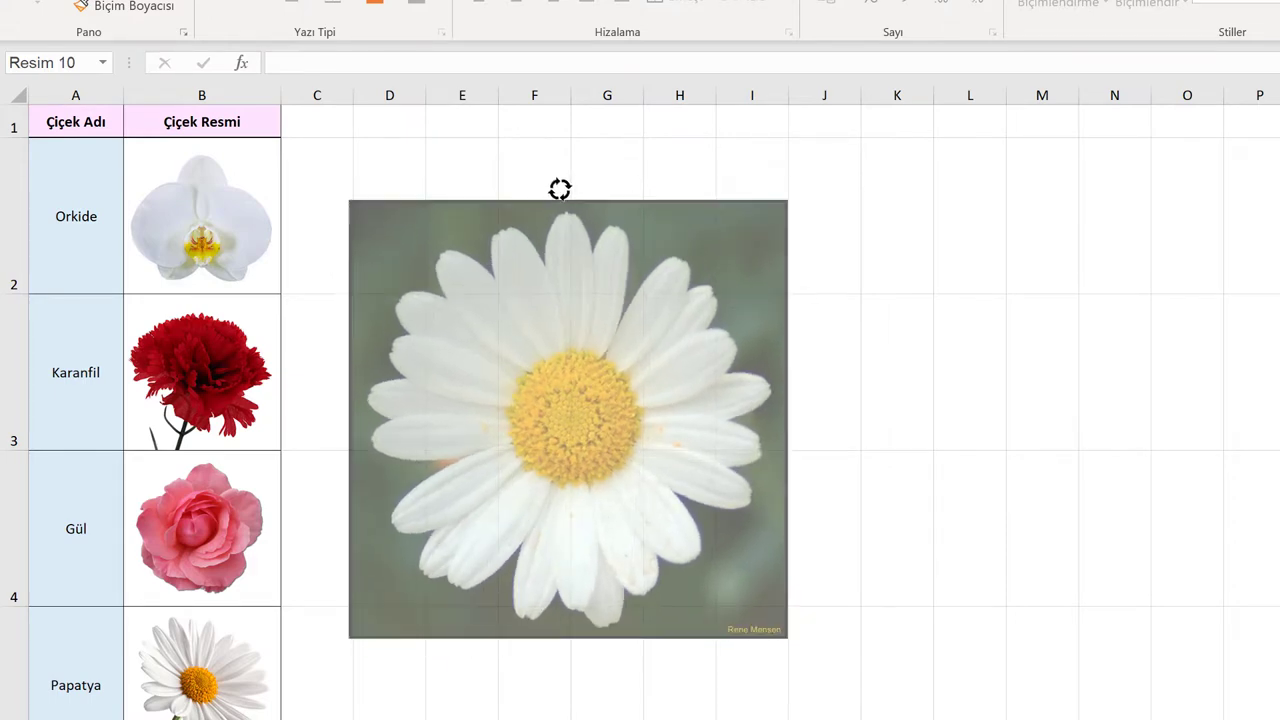
drag(560, 189, 646, 255)
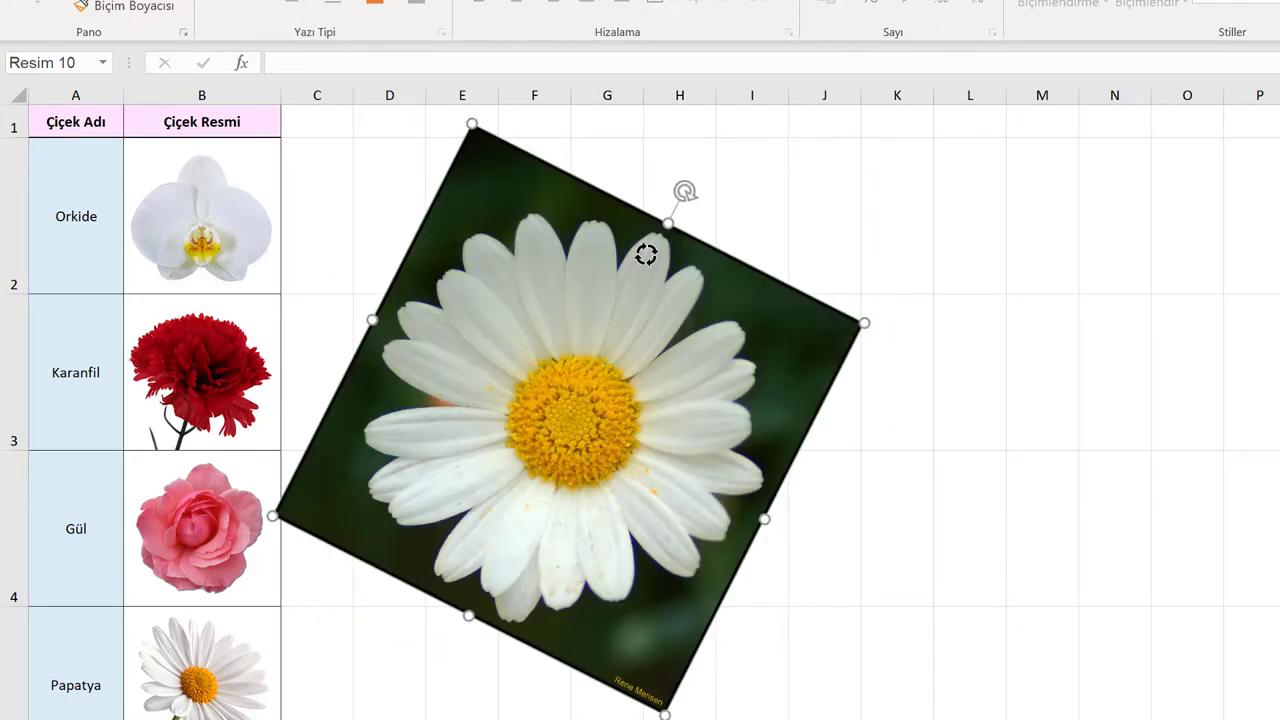
Step: Rotate the daisy photo back upright and reselect it
mouse_move(685, 190)
mouse_down()
mouse_move(653, 165)
mouse_move(585, 162)
mouse_up()
click(700, 158)
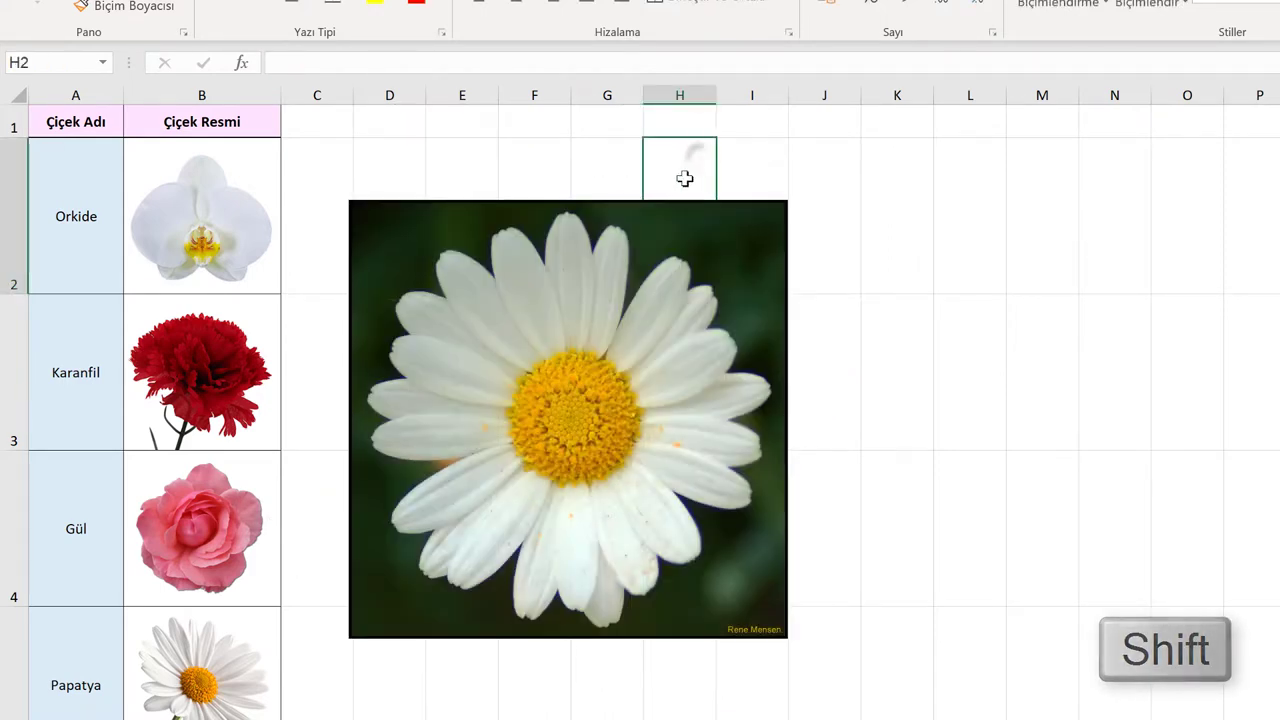
click(411, 254)
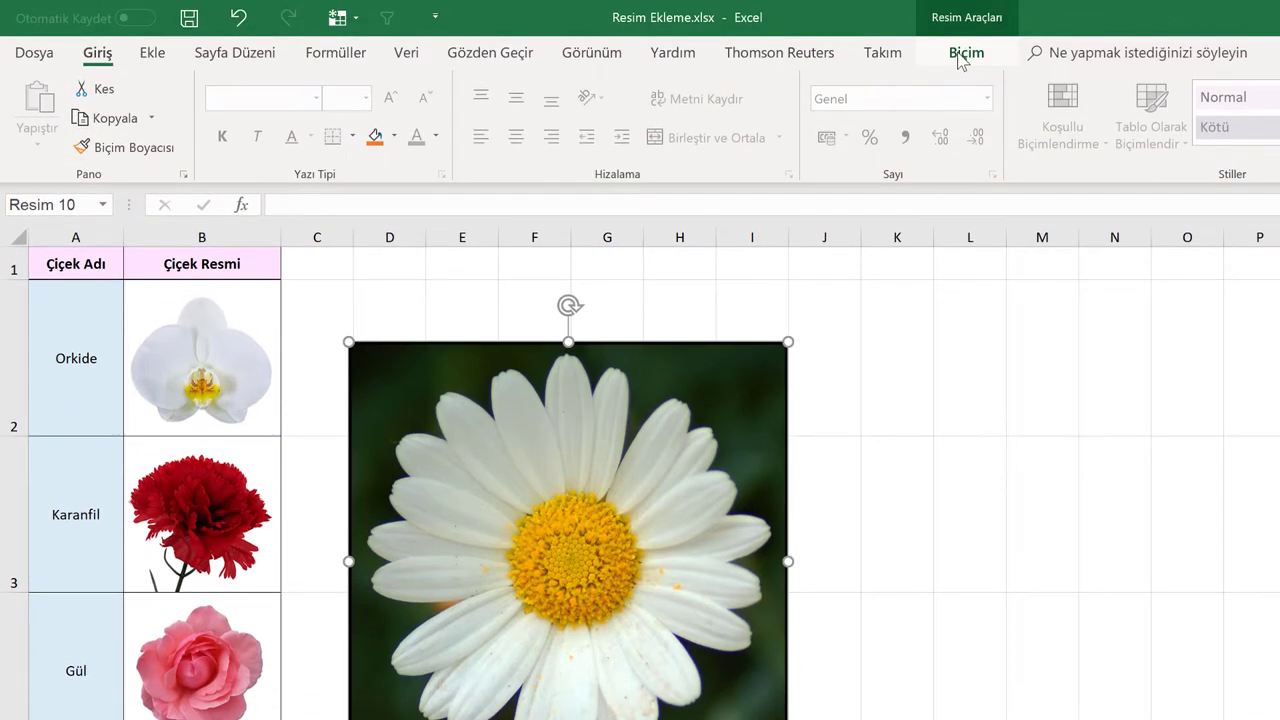
Step: Preview Corrections, Color and Artistic Effects, undoing the light gold recolour to keep original colours
click(960, 54)
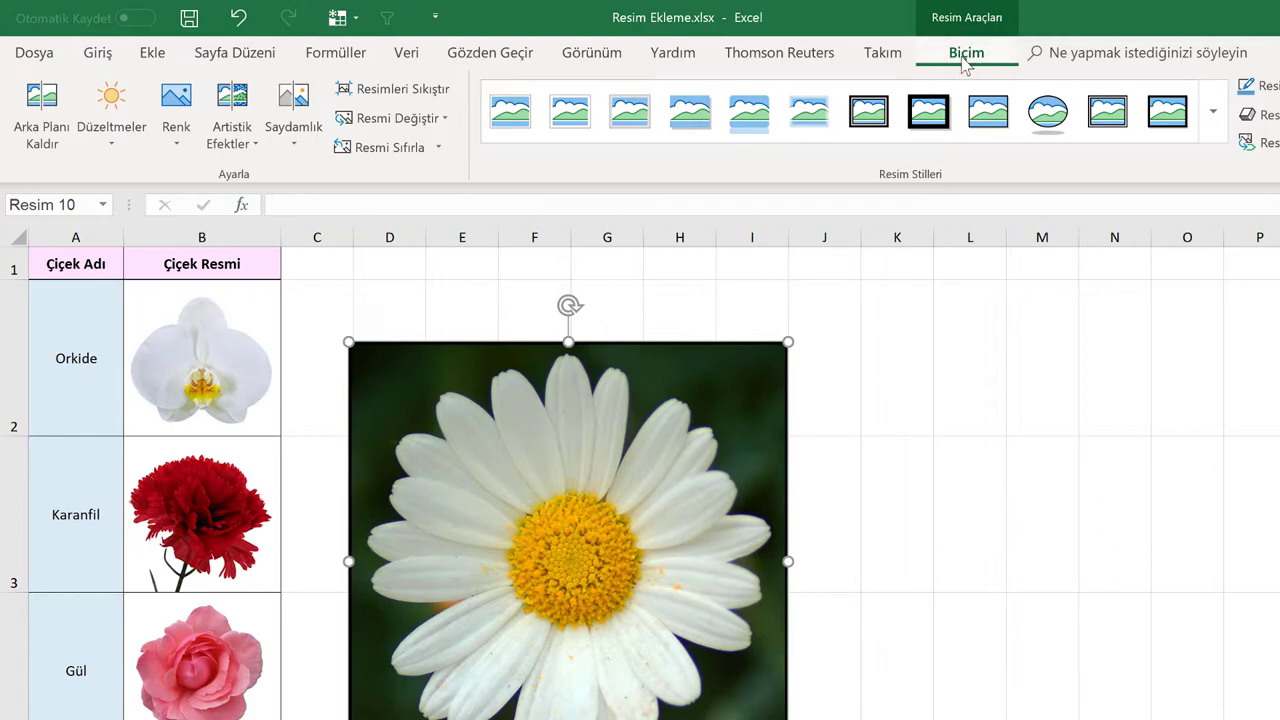
click(106, 137)
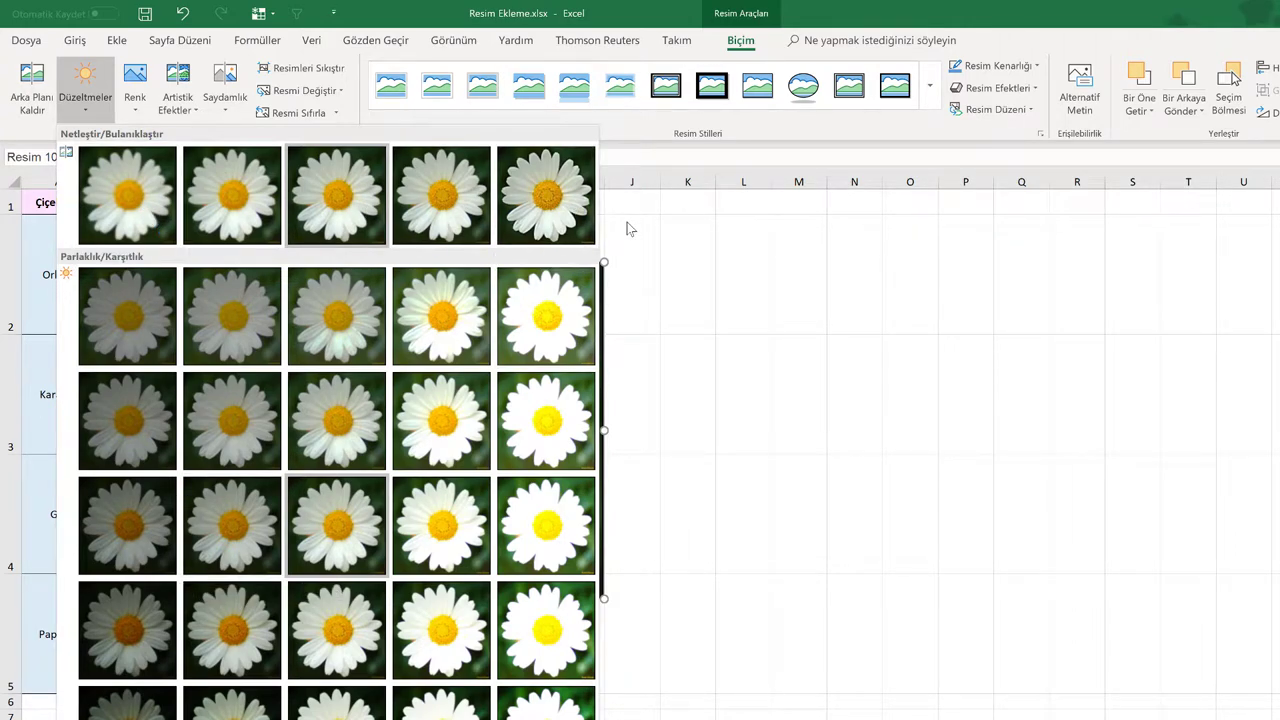
click(133, 100)
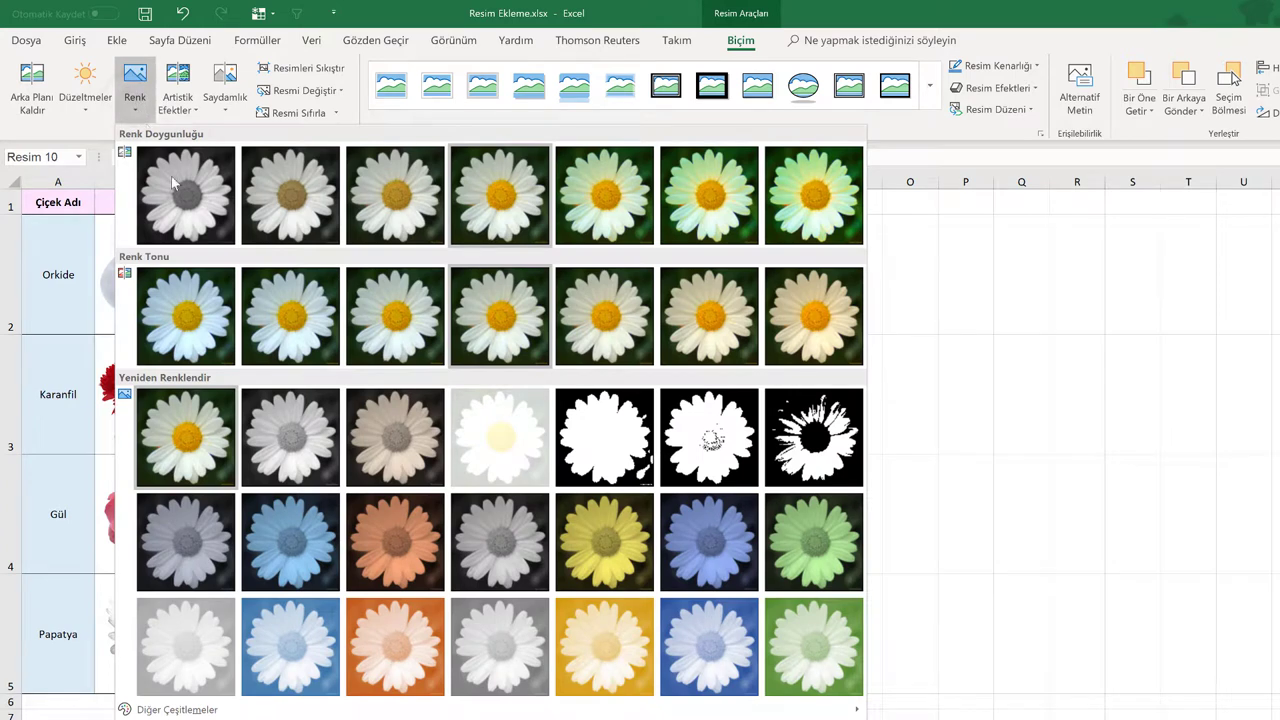
click(616, 630)
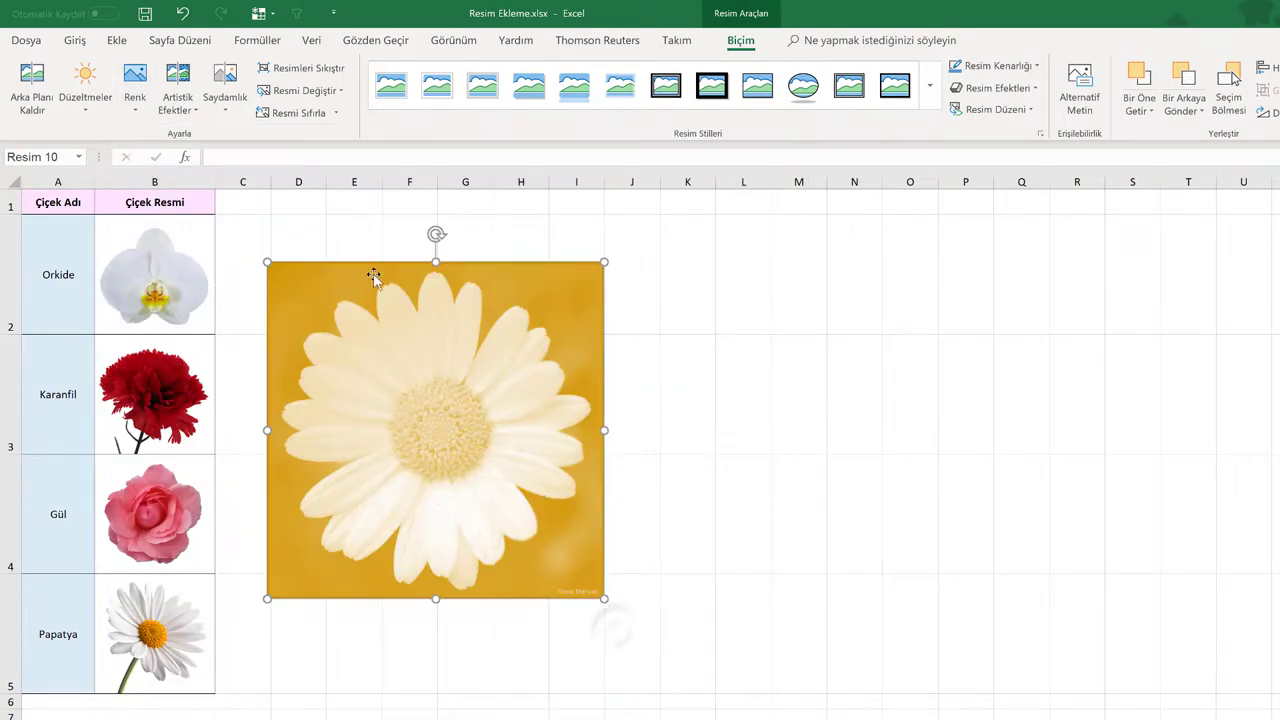
key(ctrl+z)
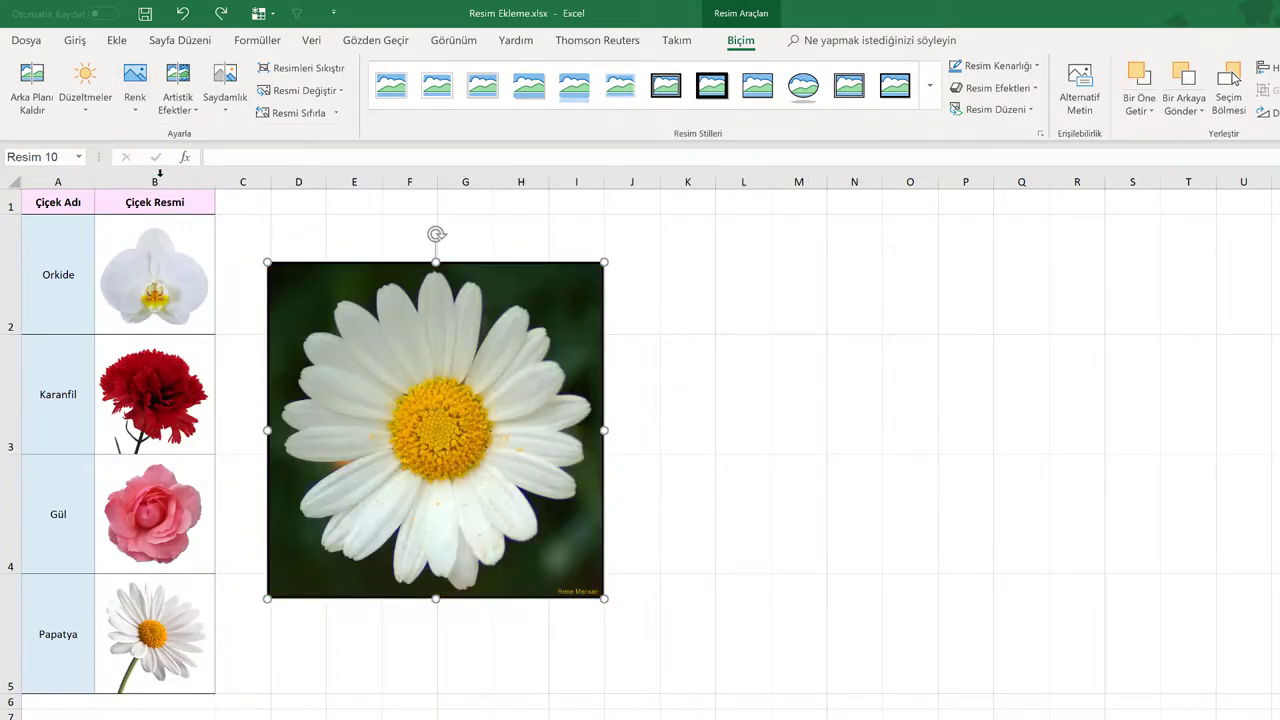
click(175, 108)
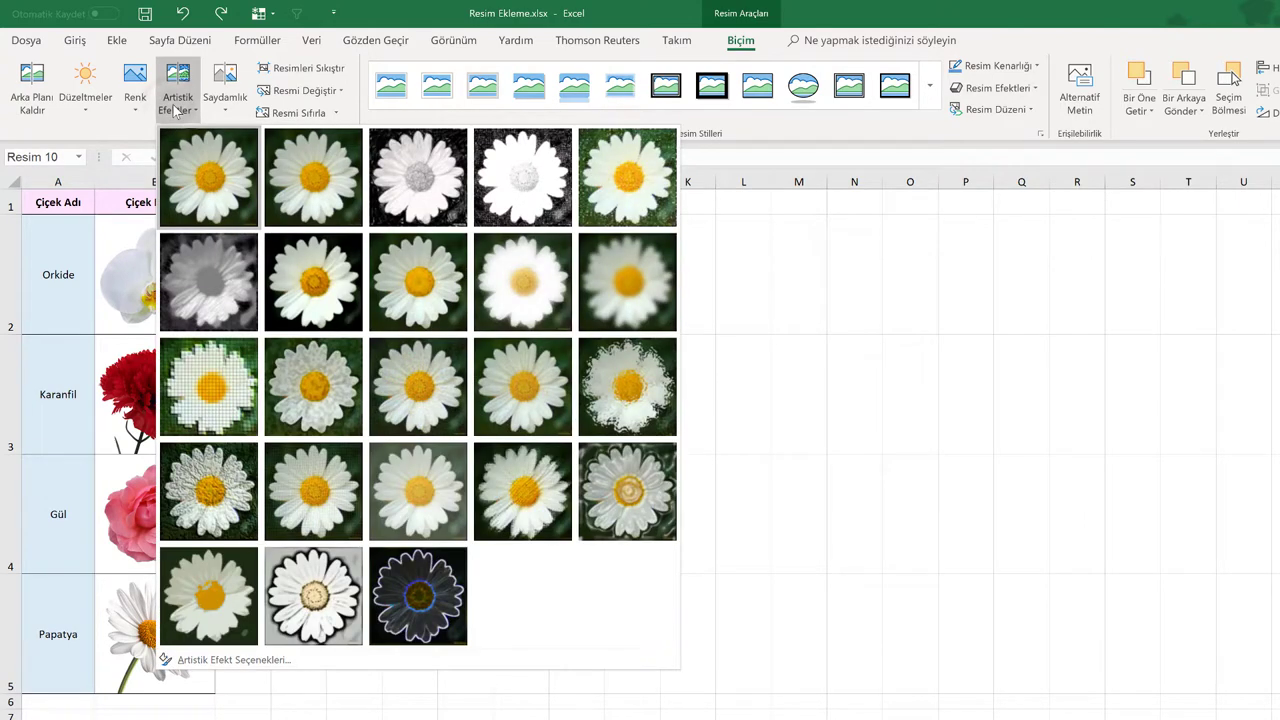
click(175, 108)
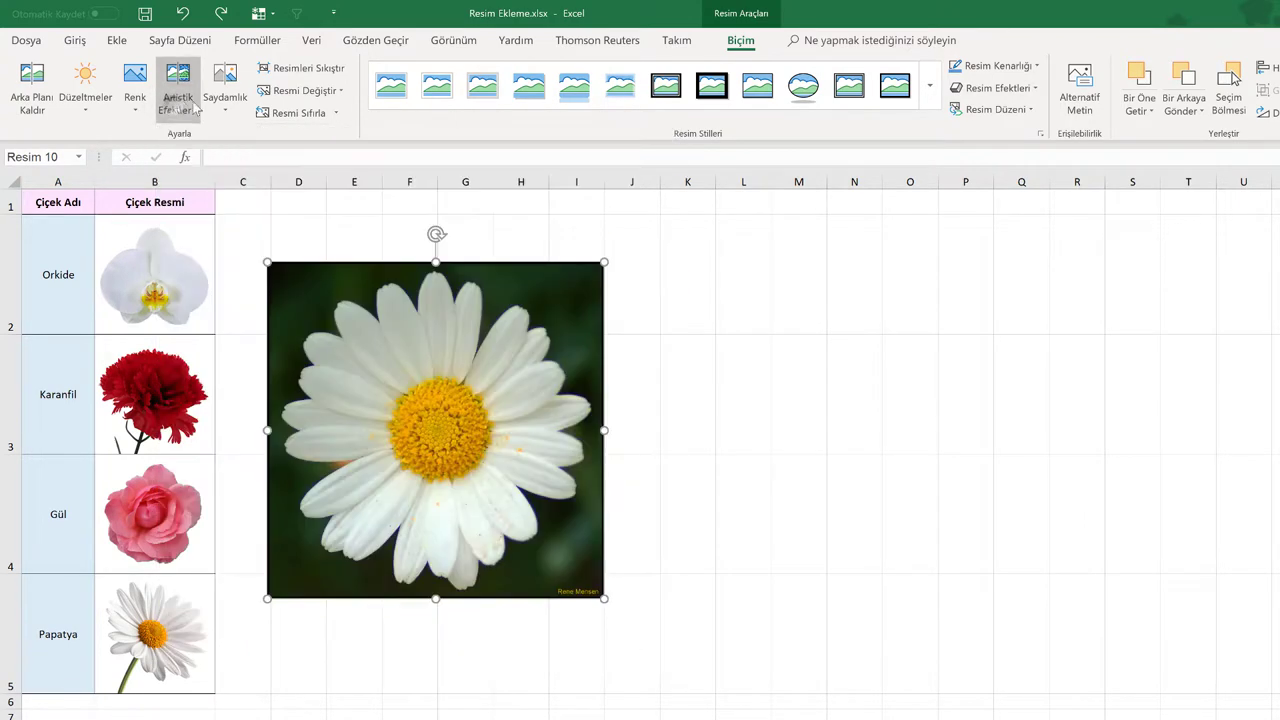
click(290, 68)
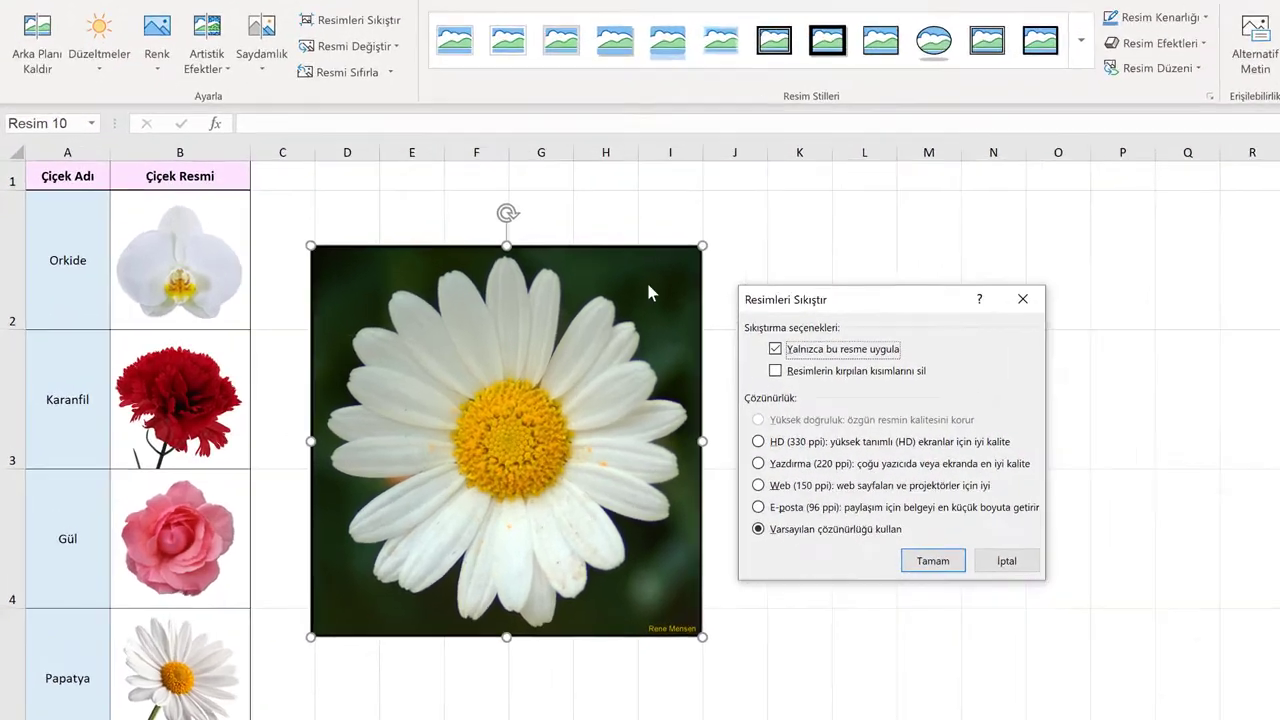
Step: Pick E-posta (96 ppi) in Compress Pictures, then cancel without compressing
drag(713, 310, 370, 280)
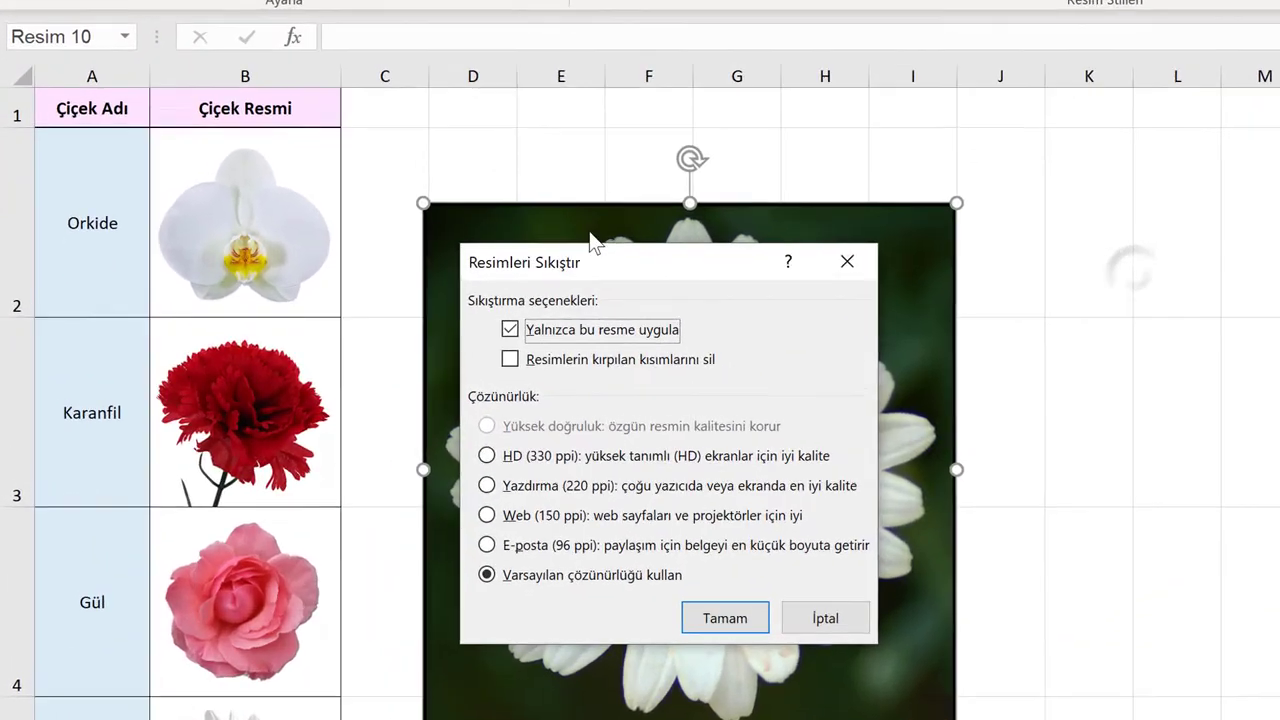
click(568, 524)
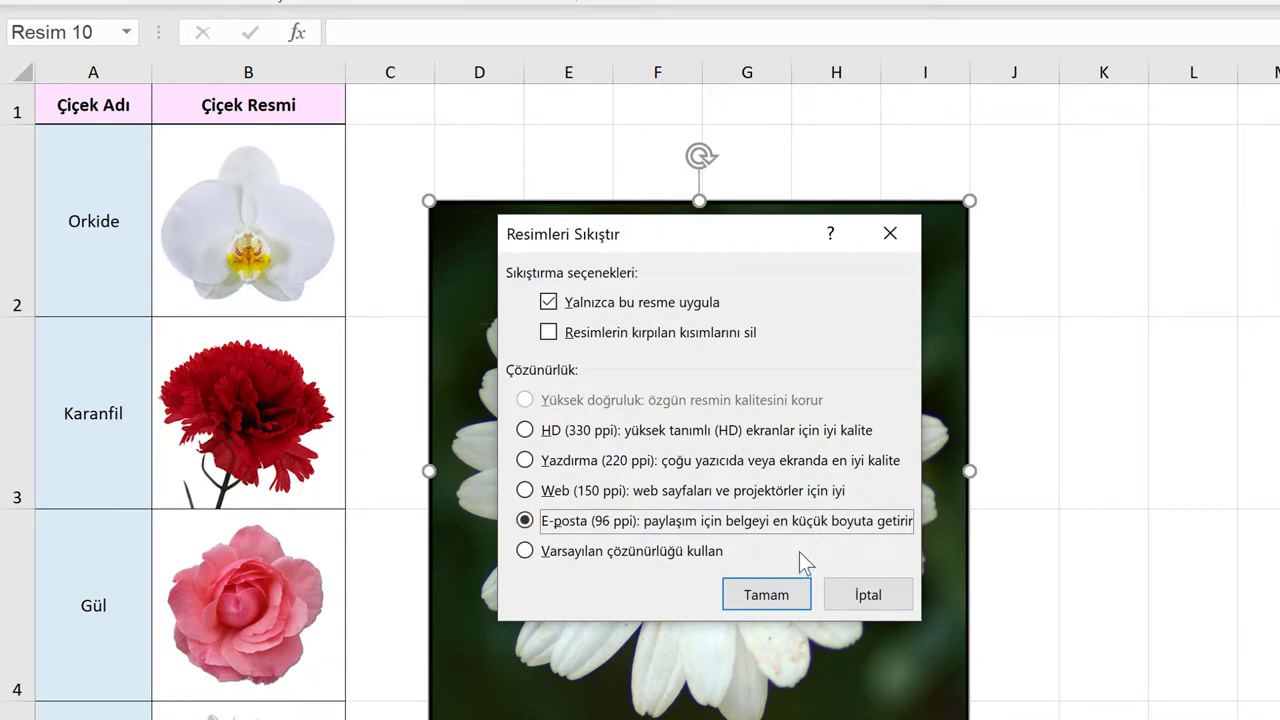
click(886, 600)
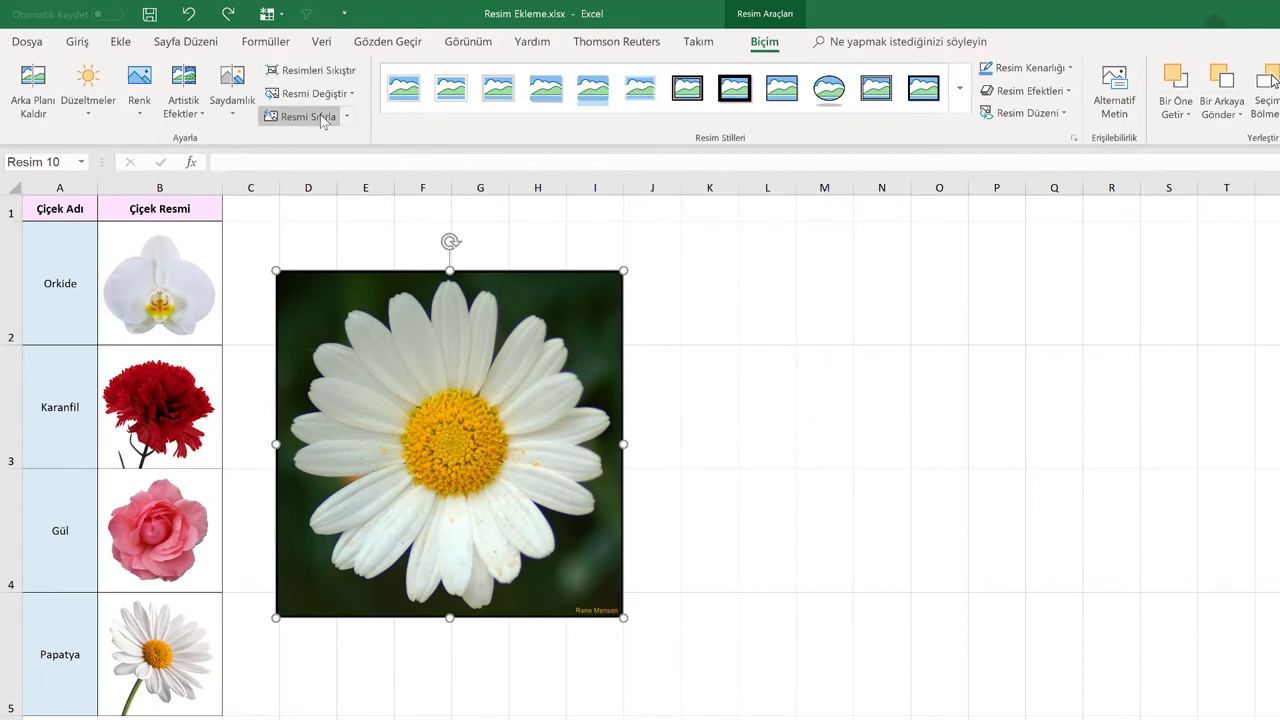
Step: Browse reset, style, border and effect options applying none, then nudge the daisy photo up-left
click(346, 116)
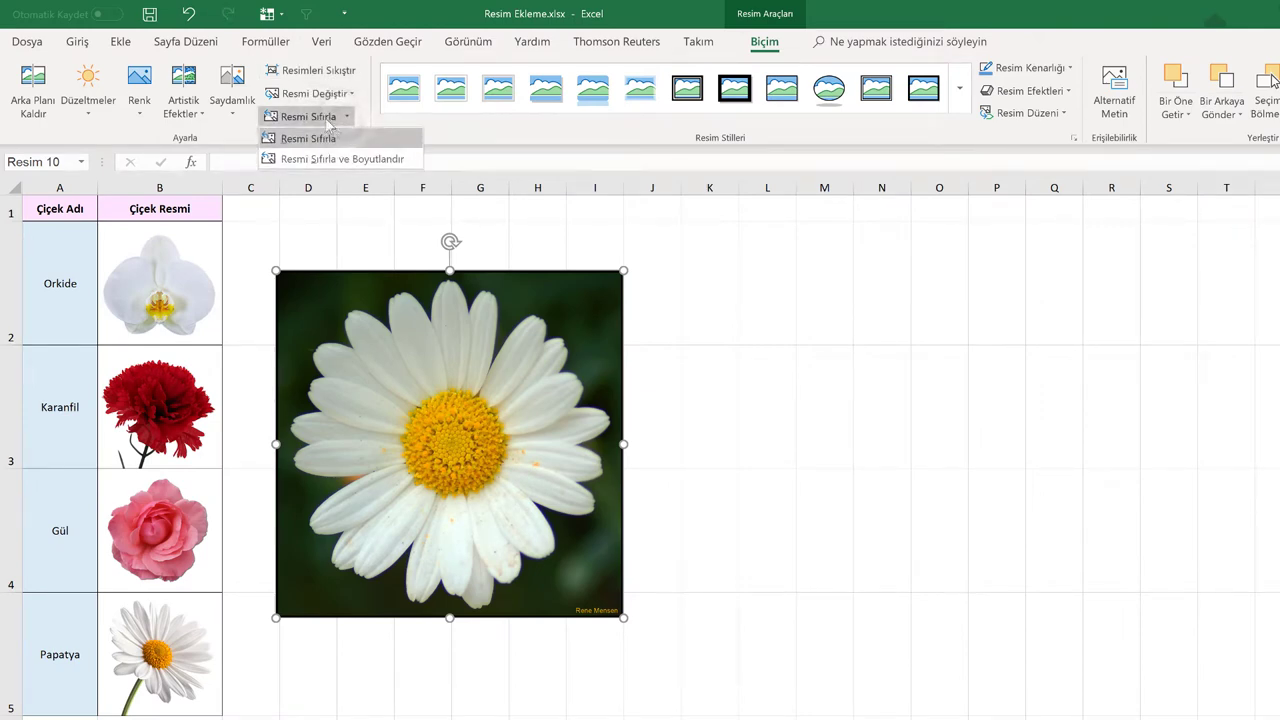
click(362, 104)
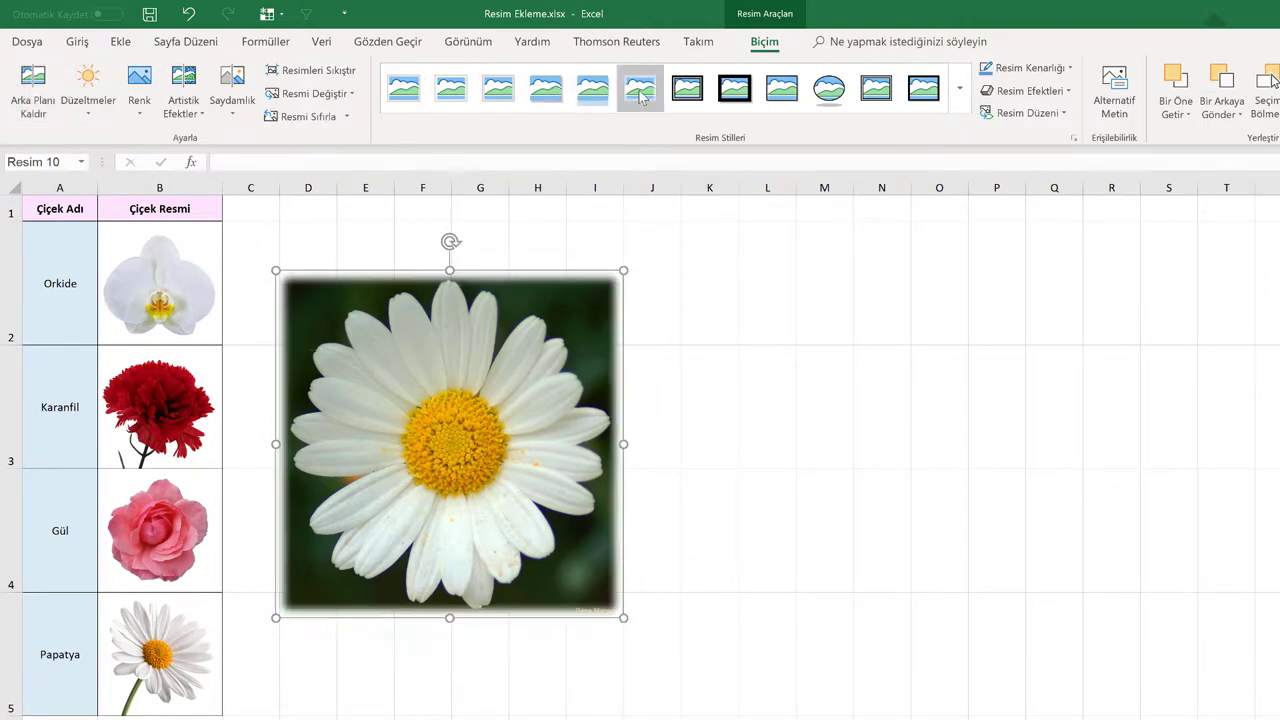
click(959, 88)
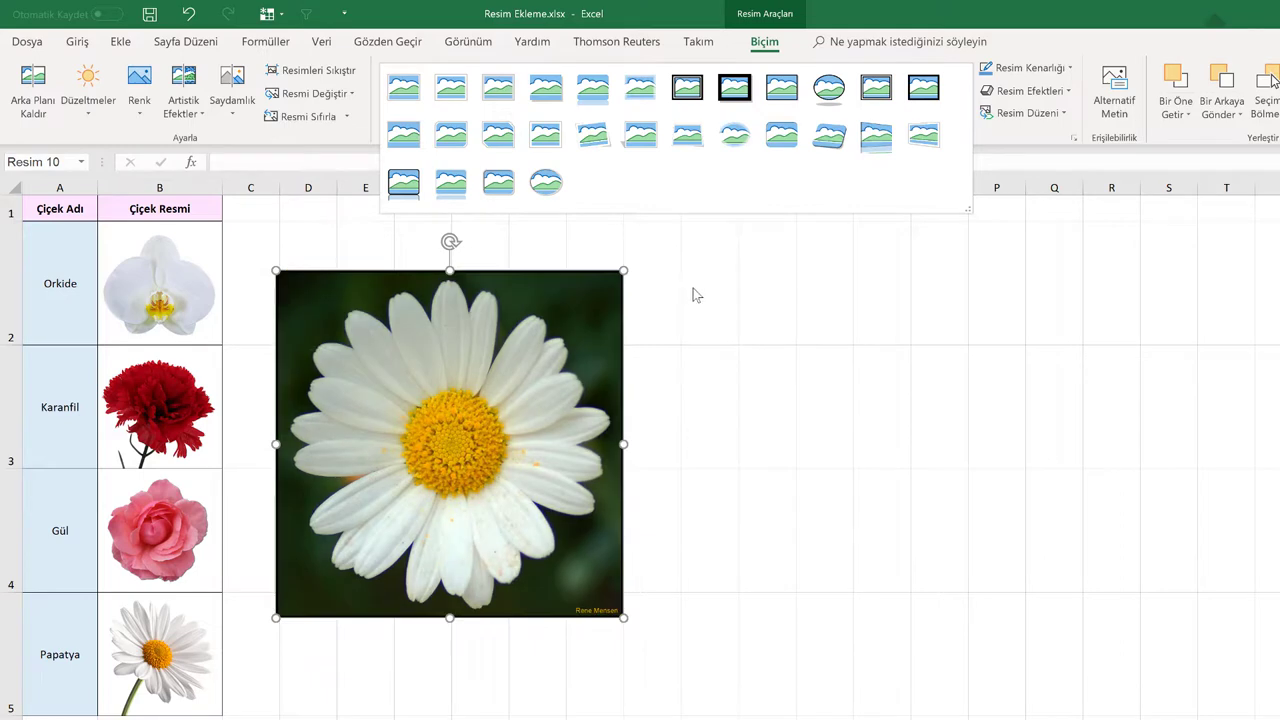
click(693, 288)
click(1028, 67)
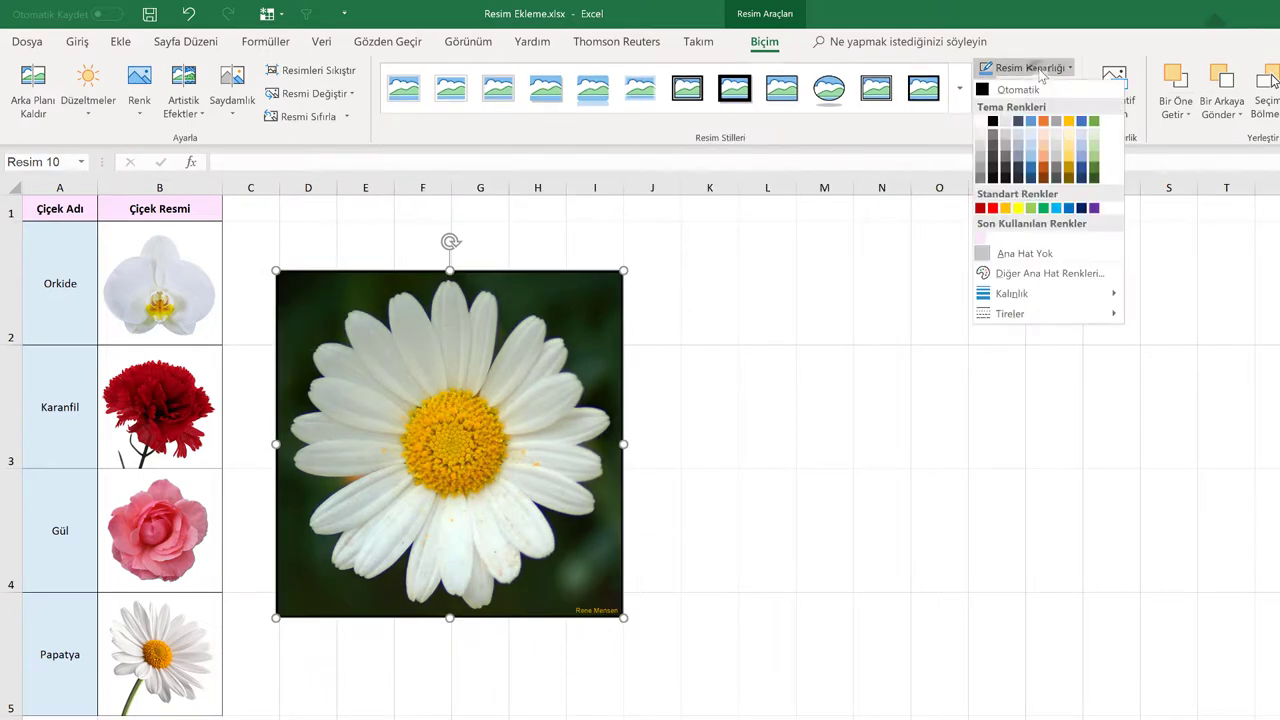
click(870, 130)
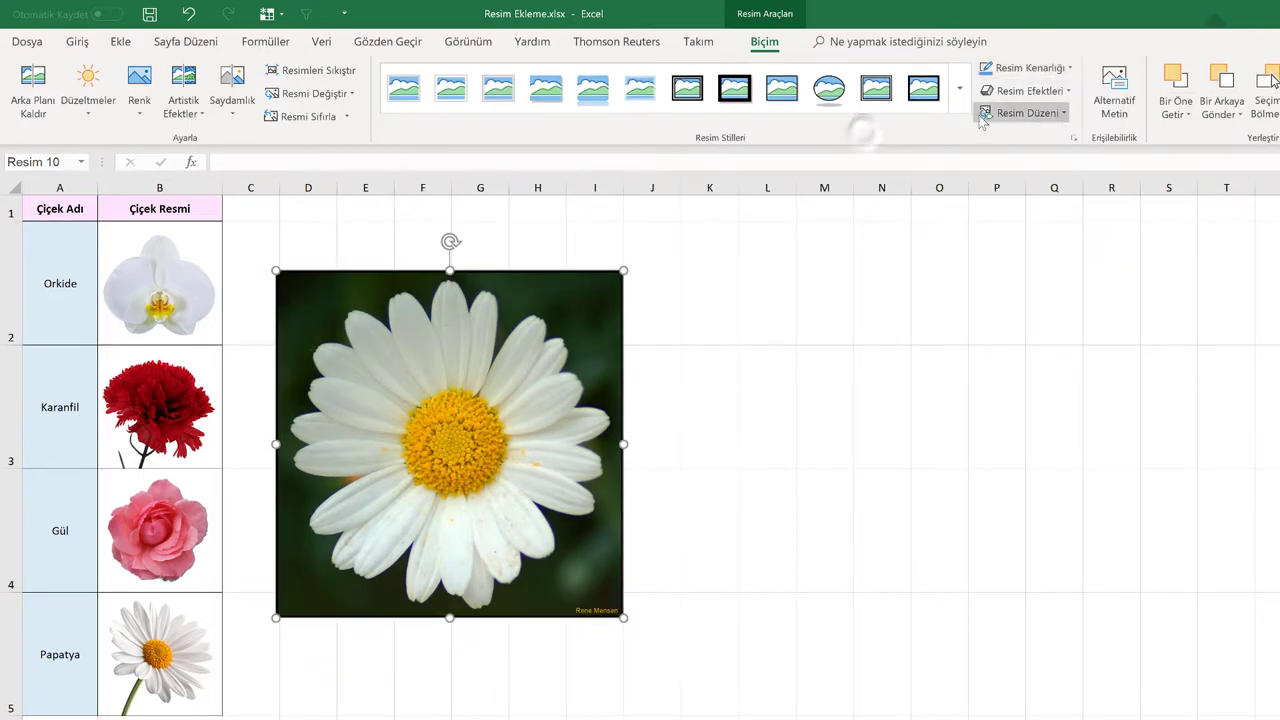
click(1030, 91)
click(946, 131)
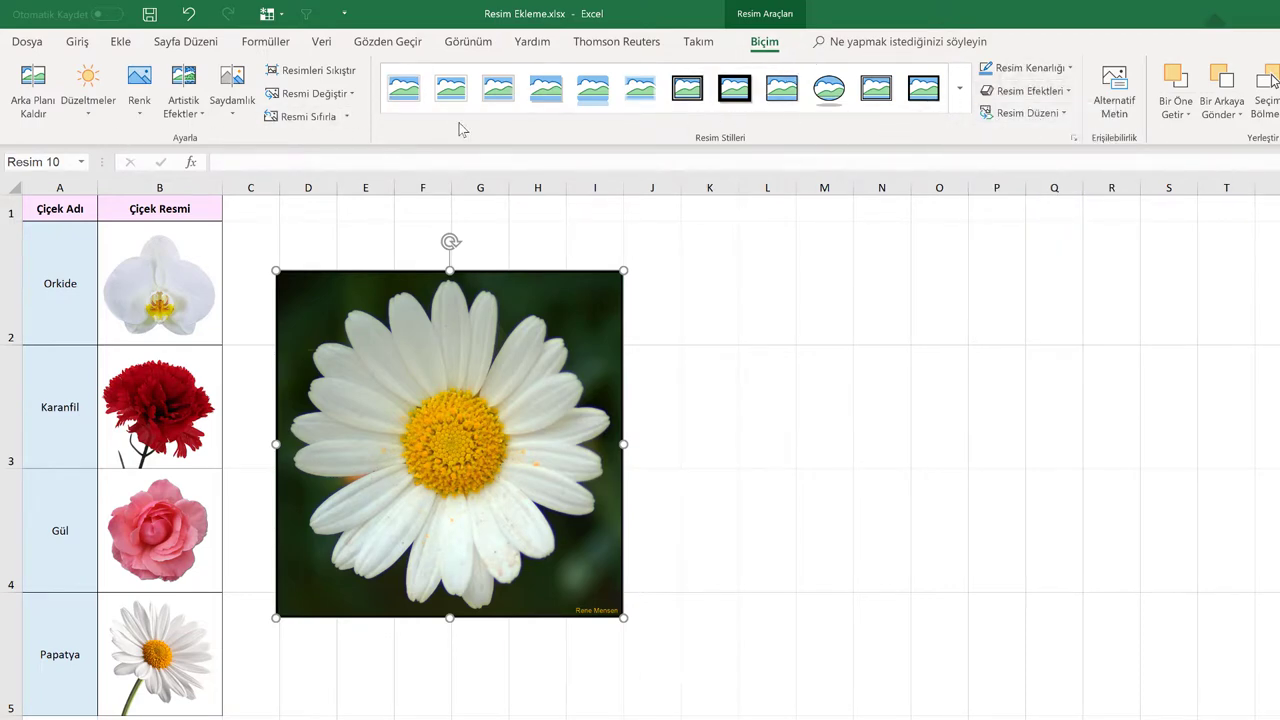
drag(315, 273, 283, 229)
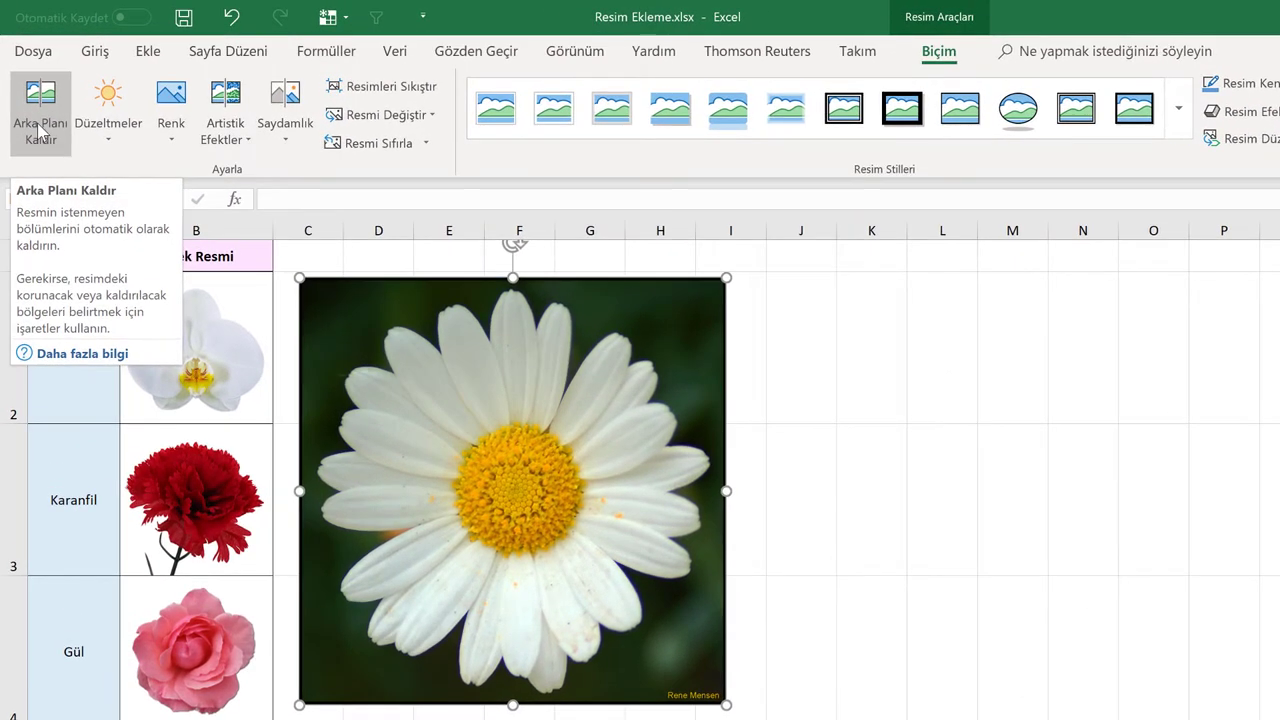
Step: Run Remove Background on the daisy, mark every petal to keep, apply, and nudge it lower
click(40, 130)
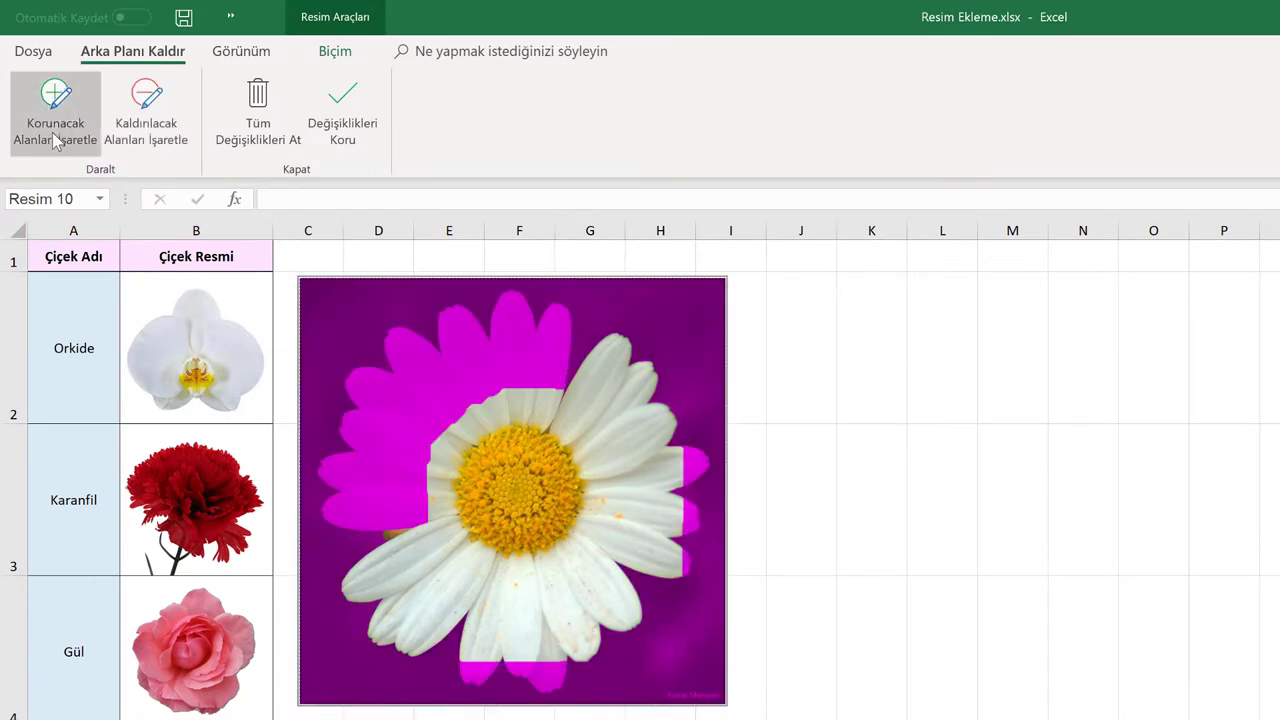
click(60, 140)
drag(374, 318, 336, 342)
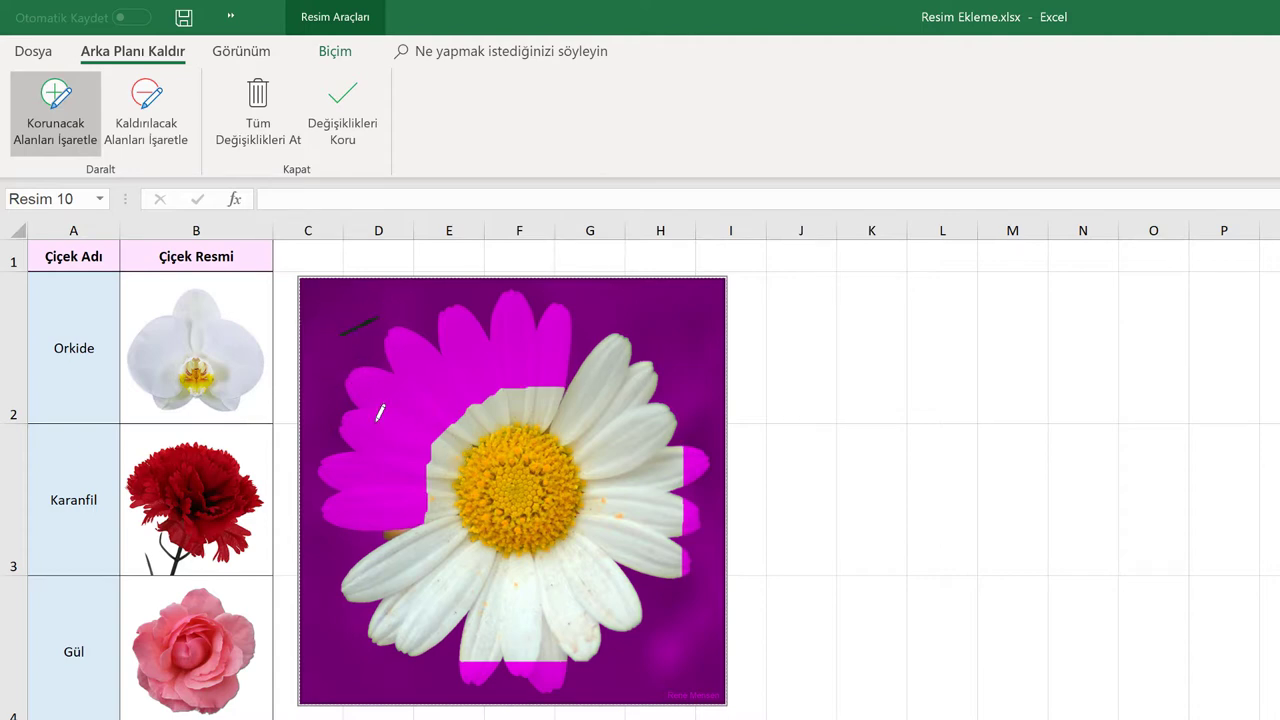
drag(378, 405, 409, 373)
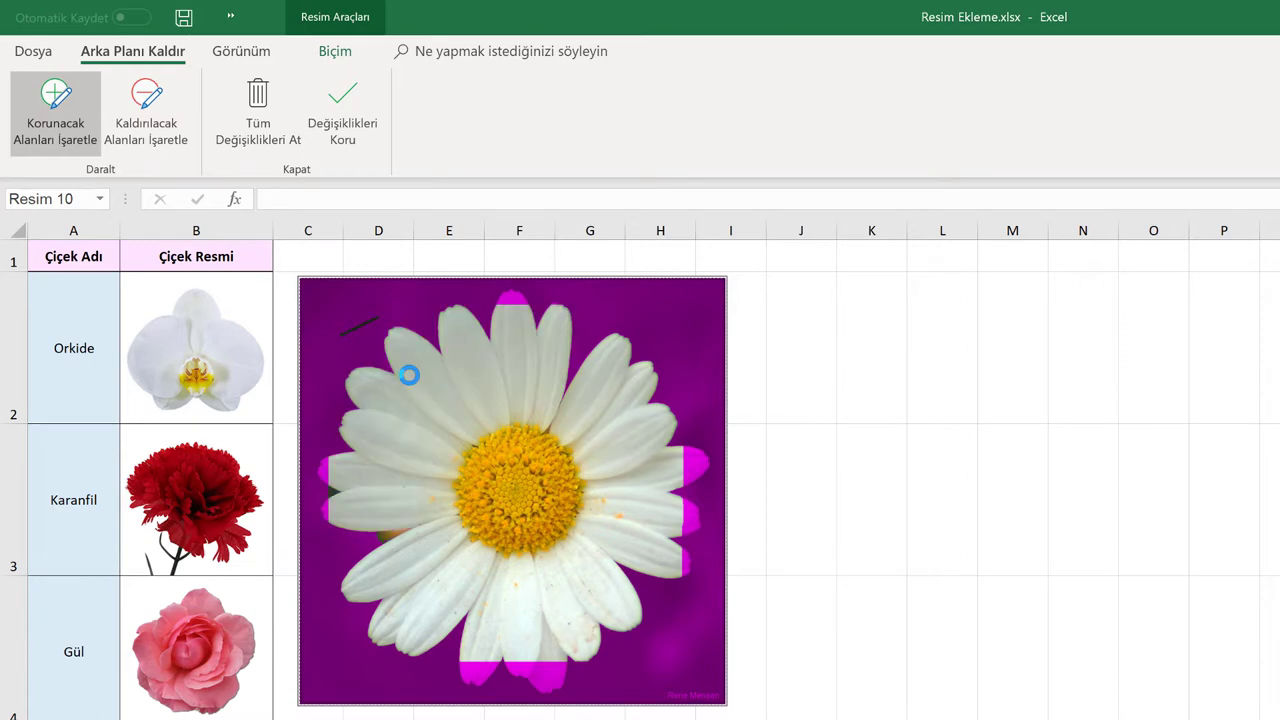
click(329, 480)
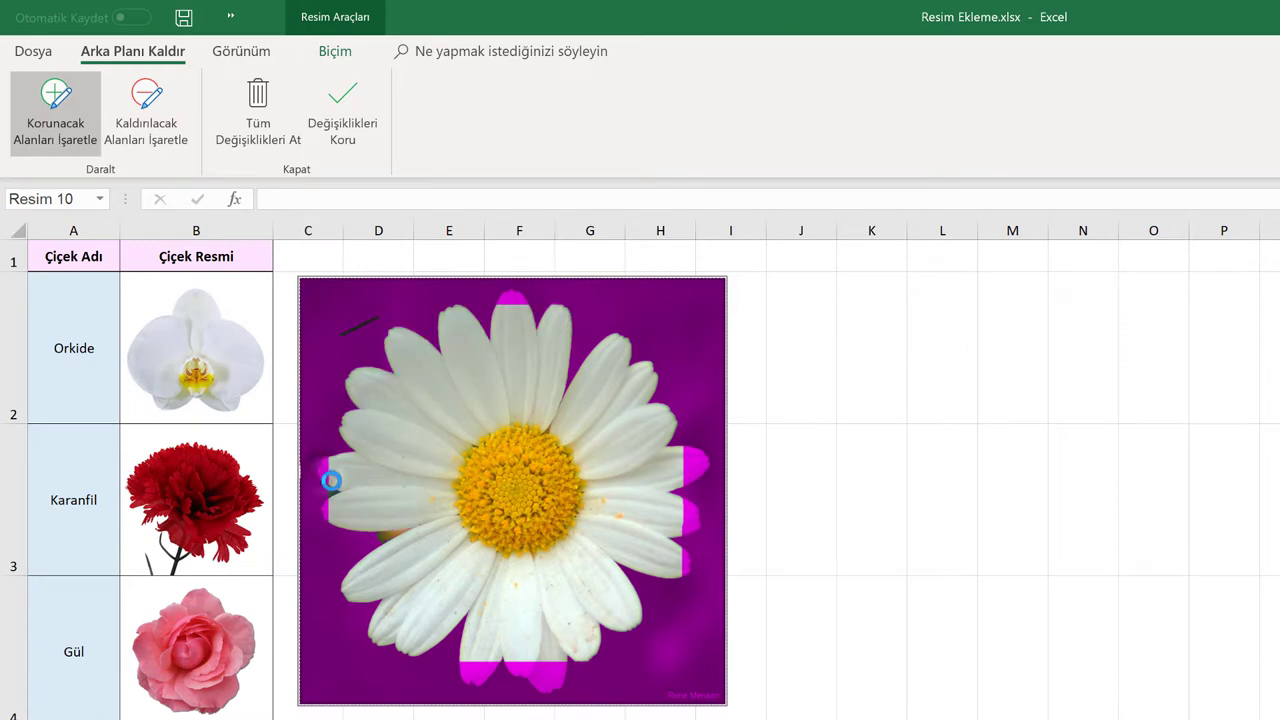
click(468, 310)
click(513, 298)
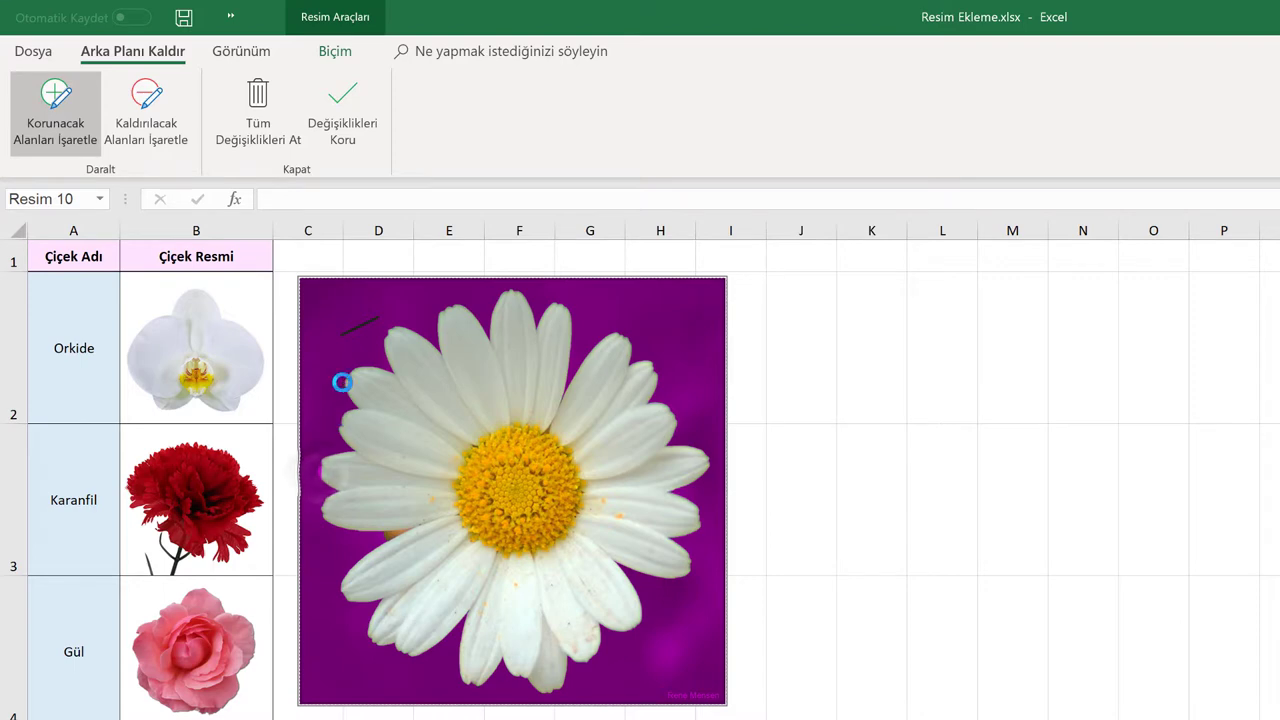
click(352, 122)
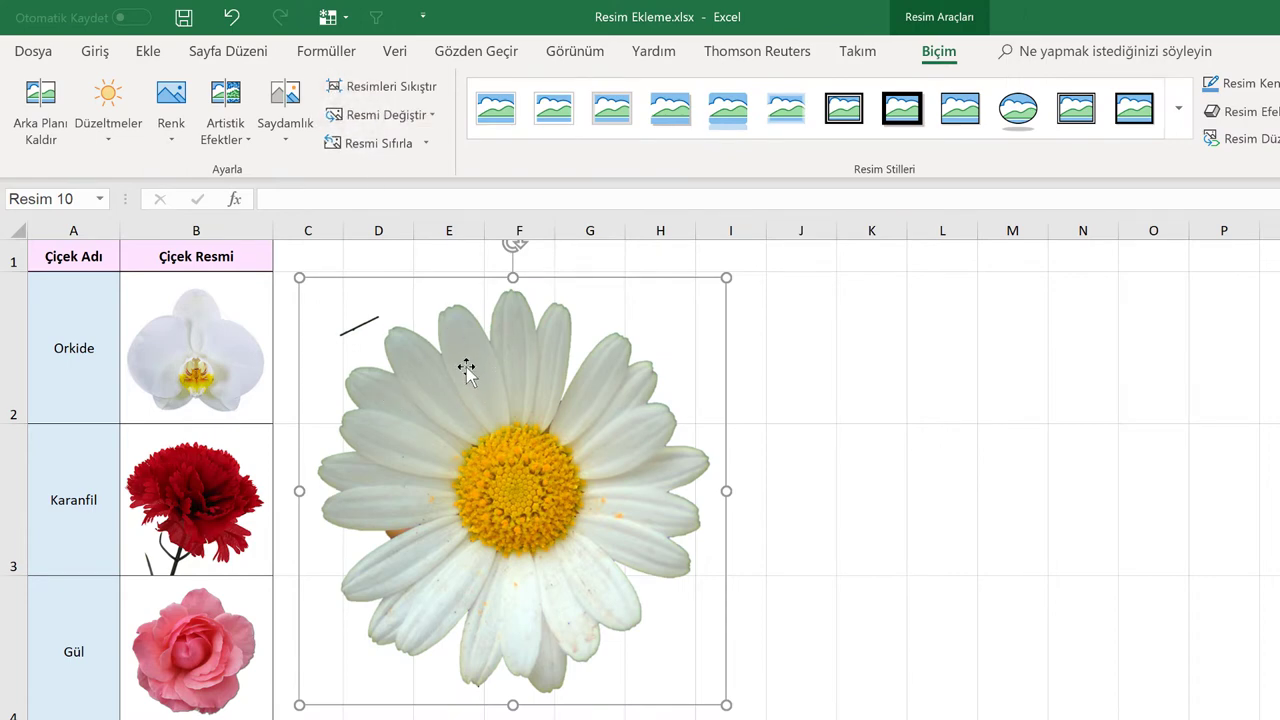
drag(541, 360, 542, 374)
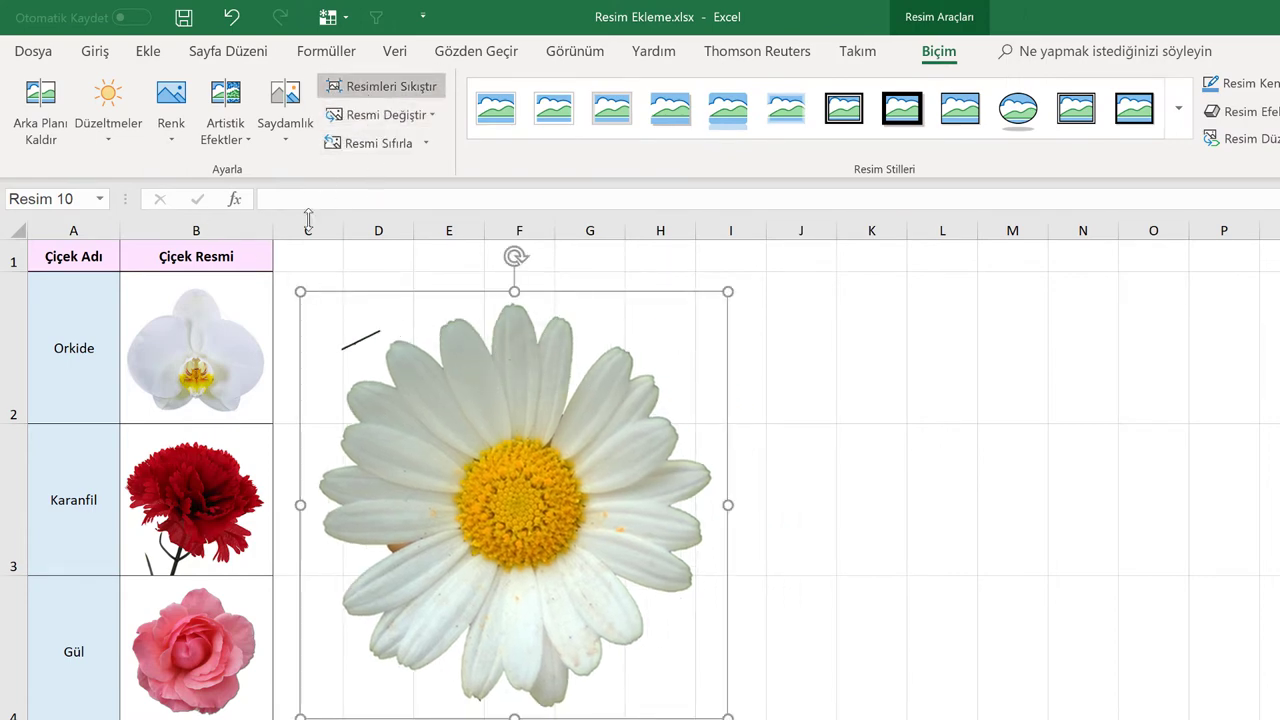
Step: Refine the cut-out by marking leftover background spots for removal, then move the daisy up-left
click(42, 112)
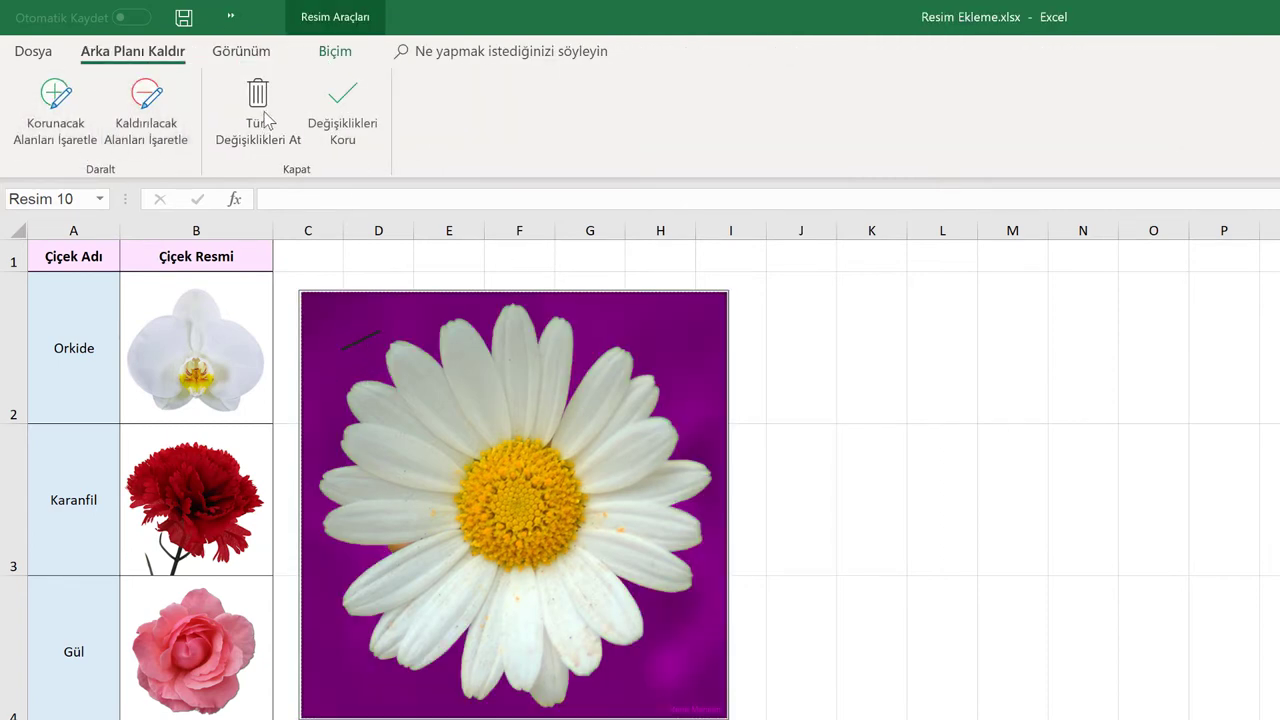
click(56, 115)
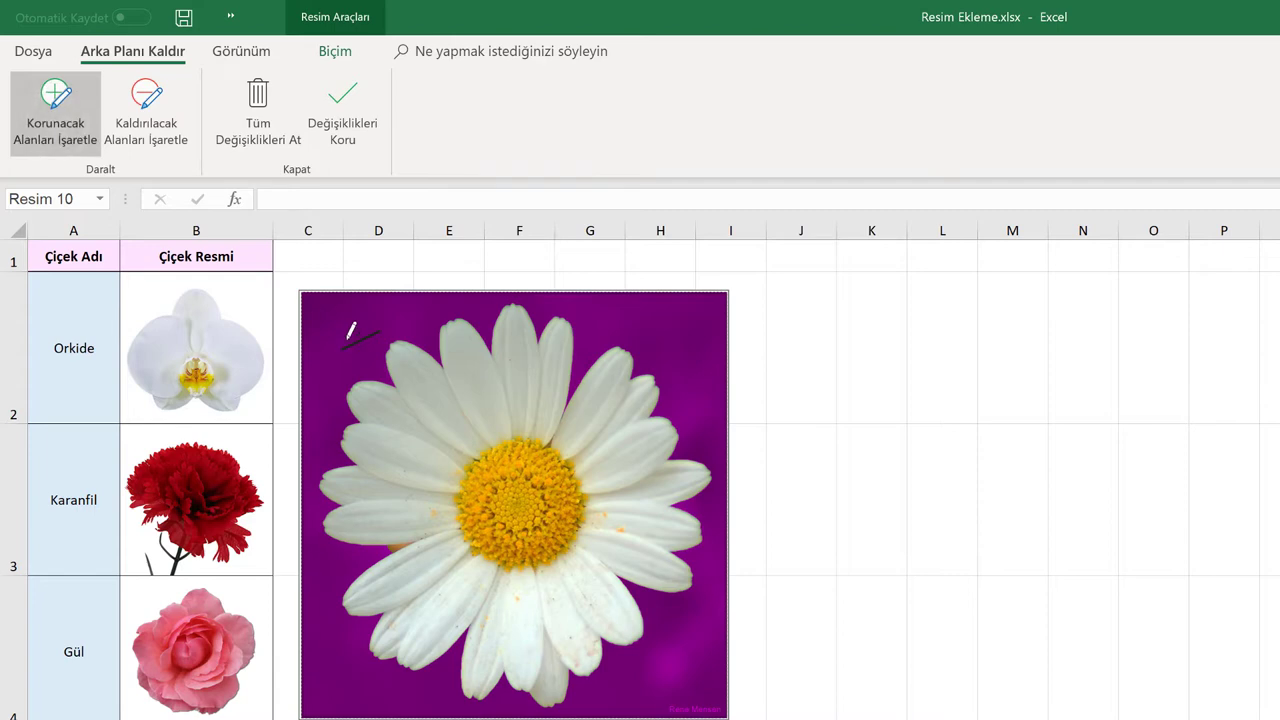
click(150, 120)
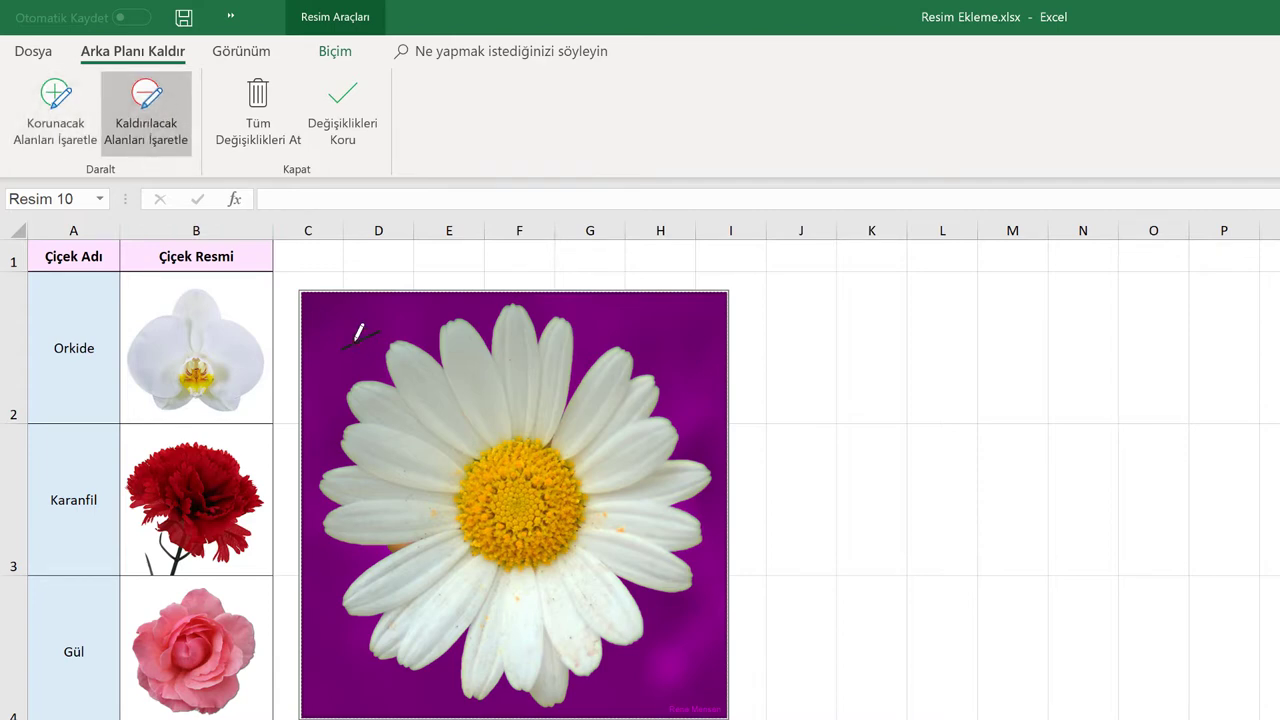
drag(358, 335, 344, 340)
drag(338, 334, 361, 336)
click(342, 110)
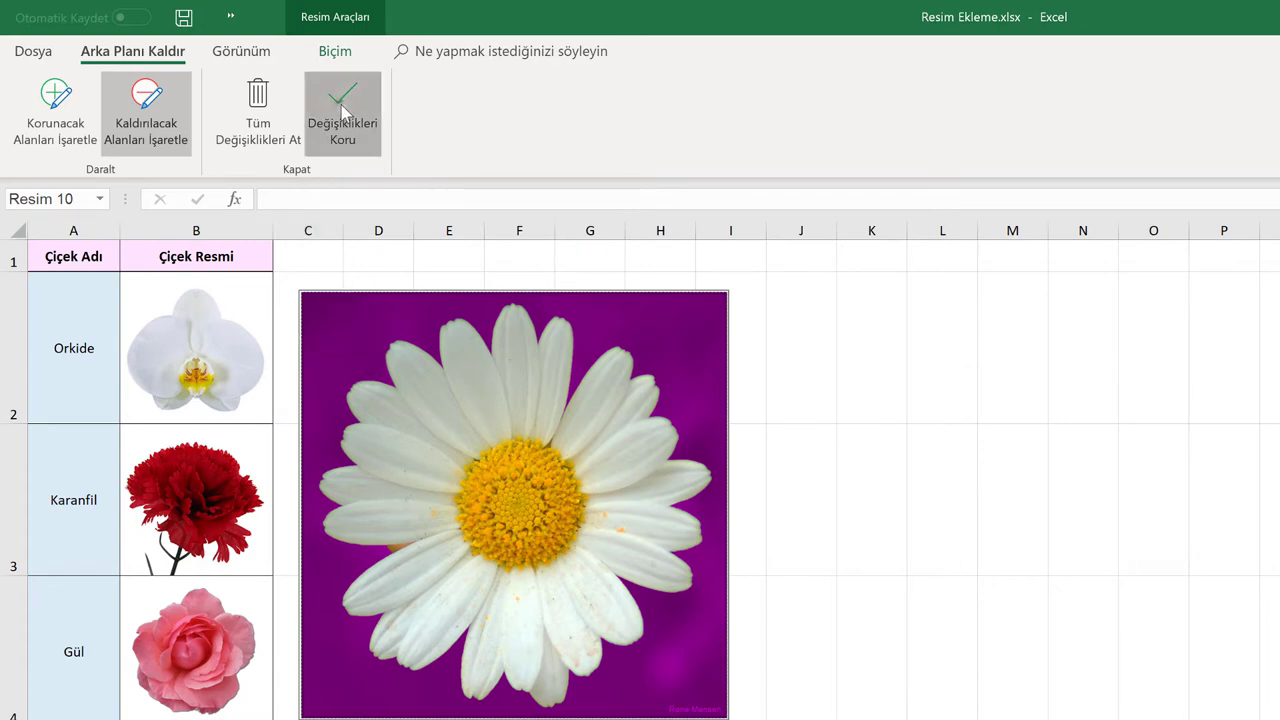
mouse_move(549, 420)
mouse_down()
mouse_move(524, 354)
mouse_move(524, 370)
mouse_up()
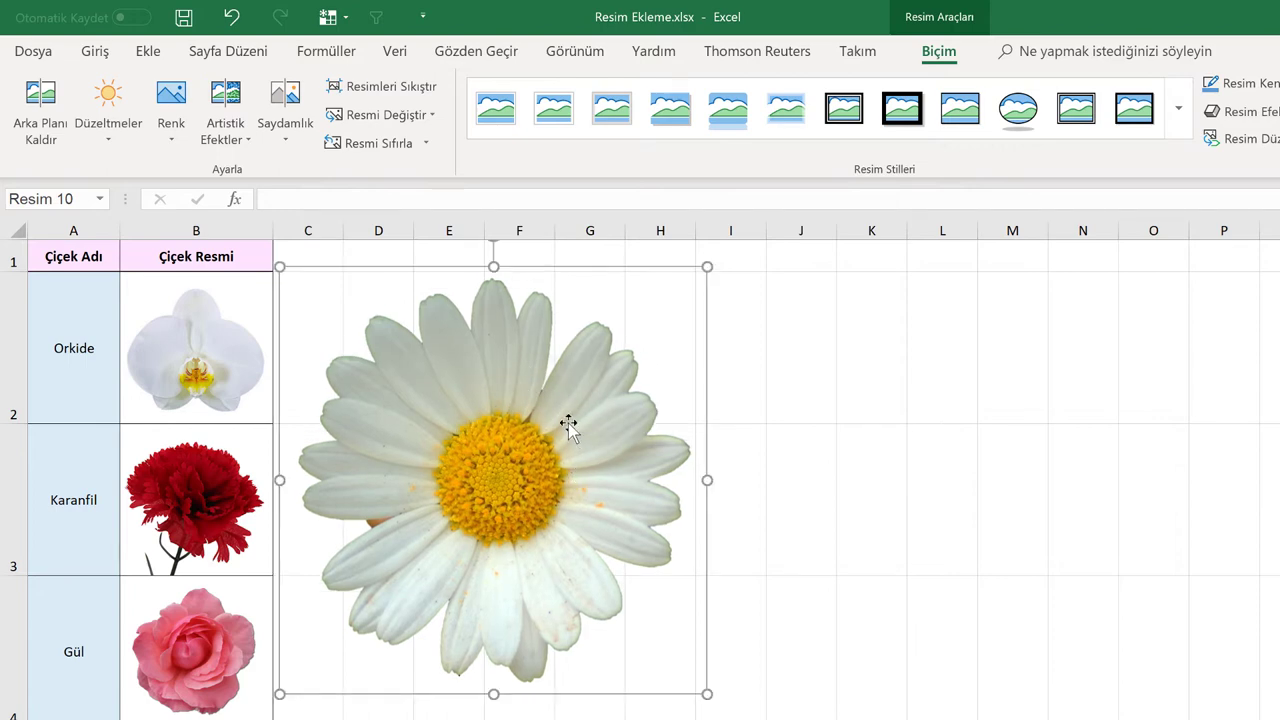
Step: Shrink the daisy from its corner and position it just right of the column B pictures
drag(707, 694, 649, 635)
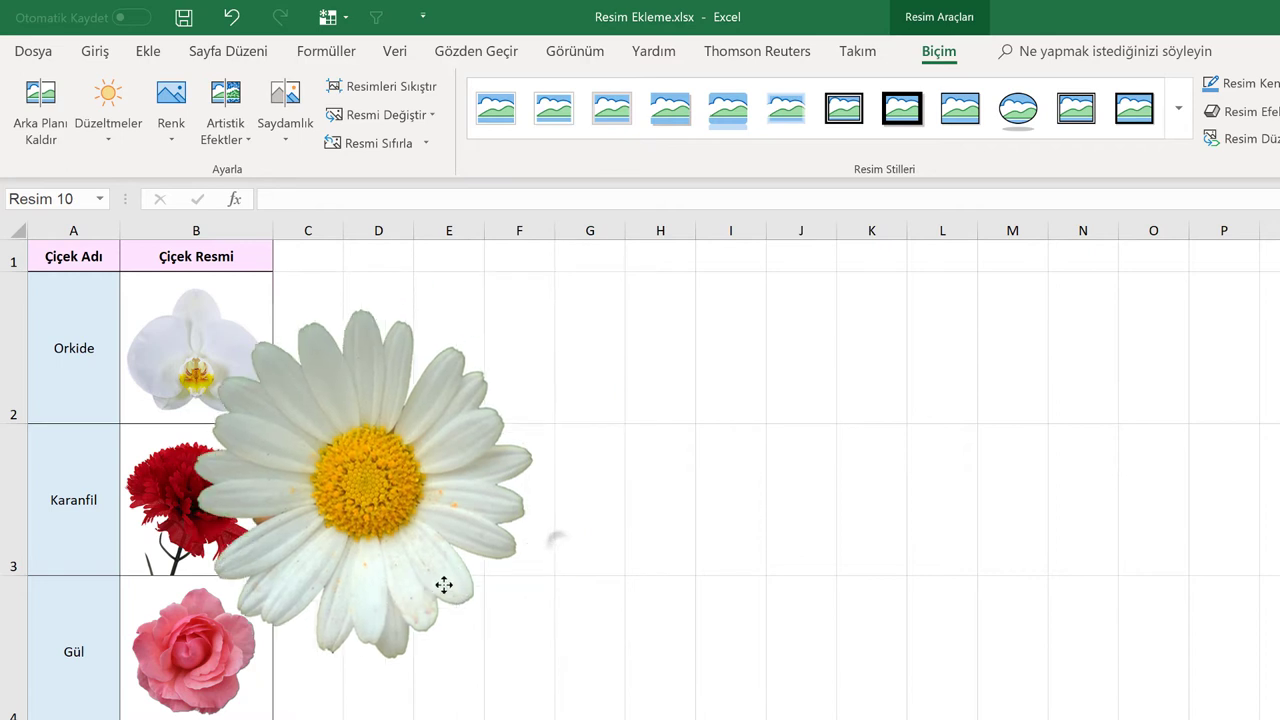
mouse_move(554, 553)
mouse_down()
mouse_move(428, 592)
mouse_move(532, 560)
mouse_move(545, 540)
mouse_move(536, 565)
mouse_up()
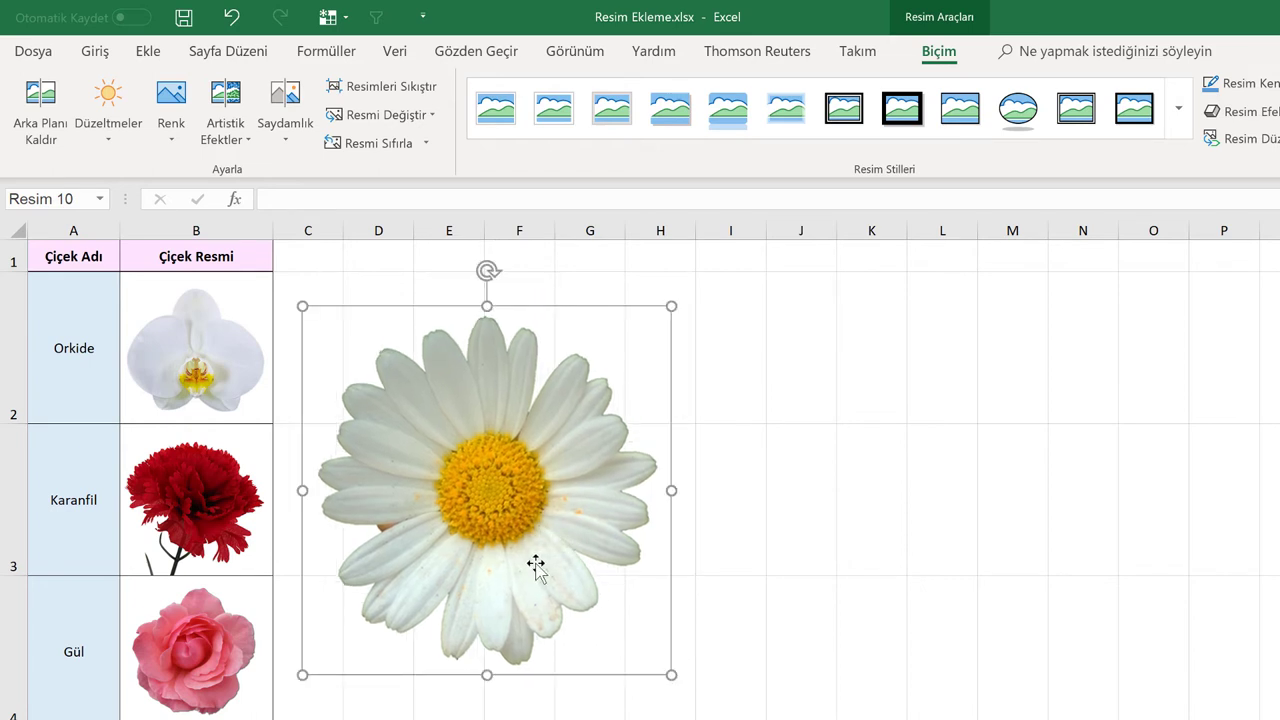
drag(536, 565, 526, 565)
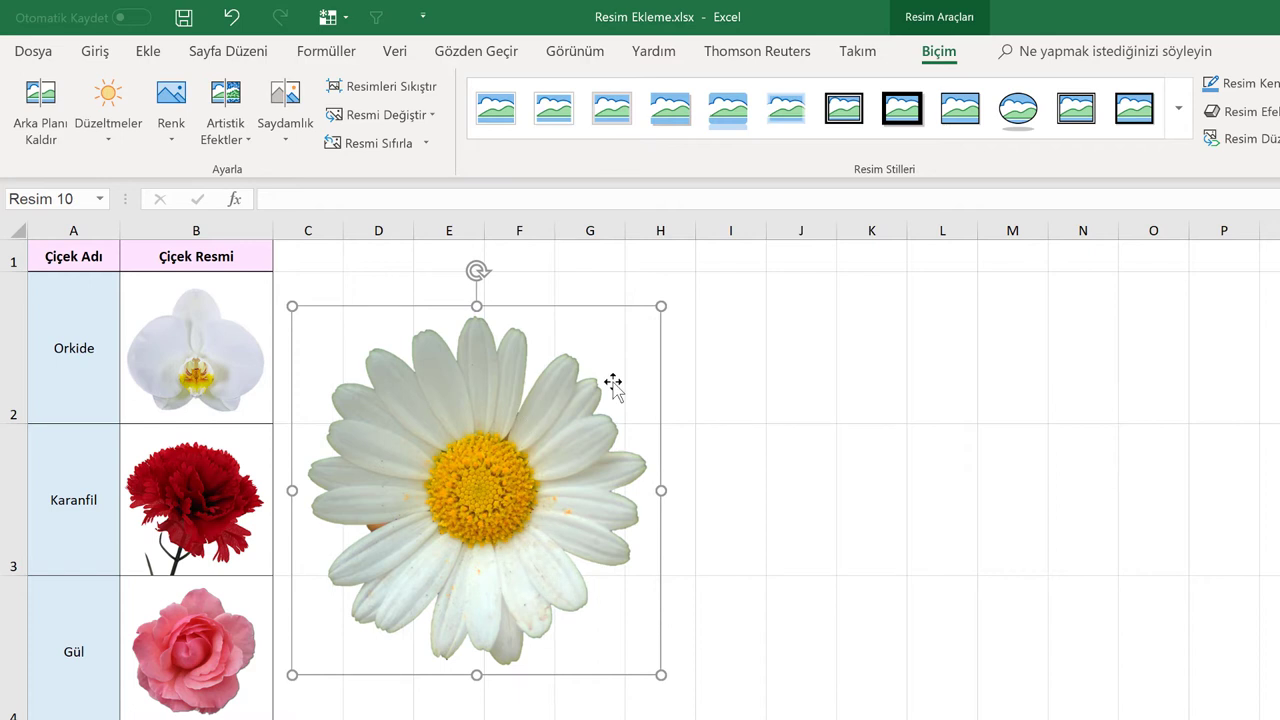
Step: Move the daisy over the table's flower pictures
right_click(543, 394)
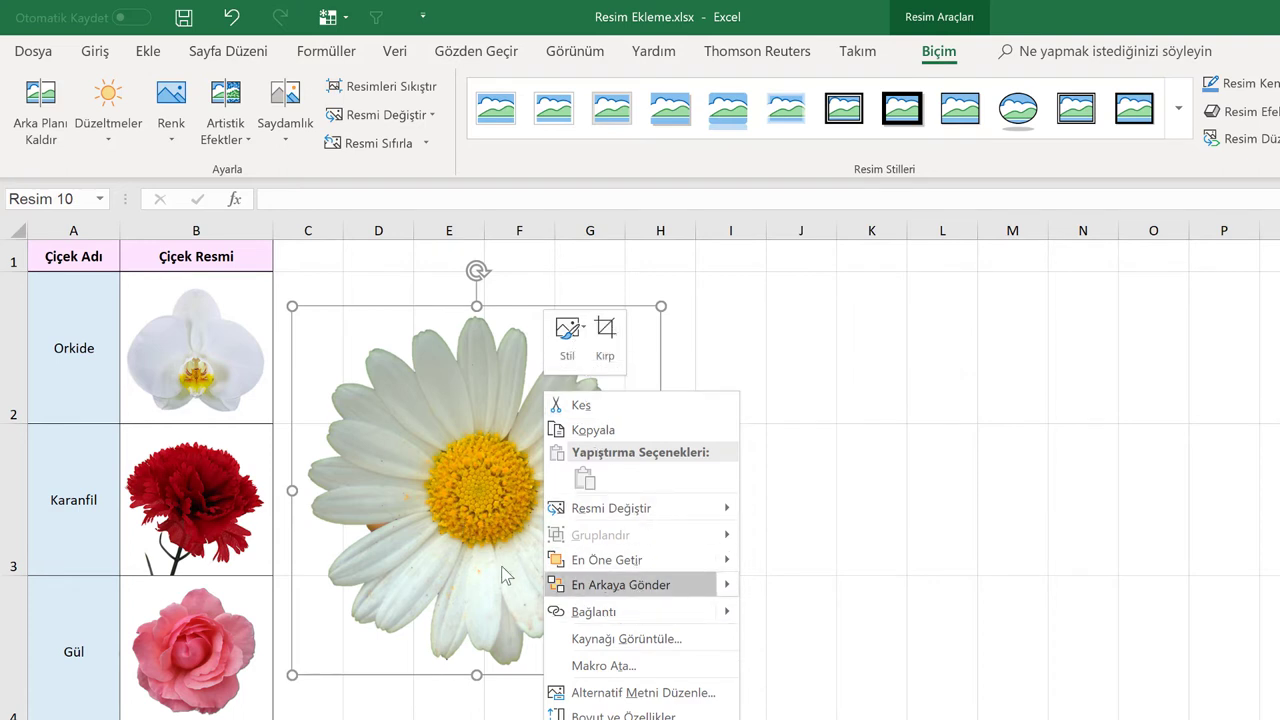
click(396, 485)
drag(418, 470, 266, 491)
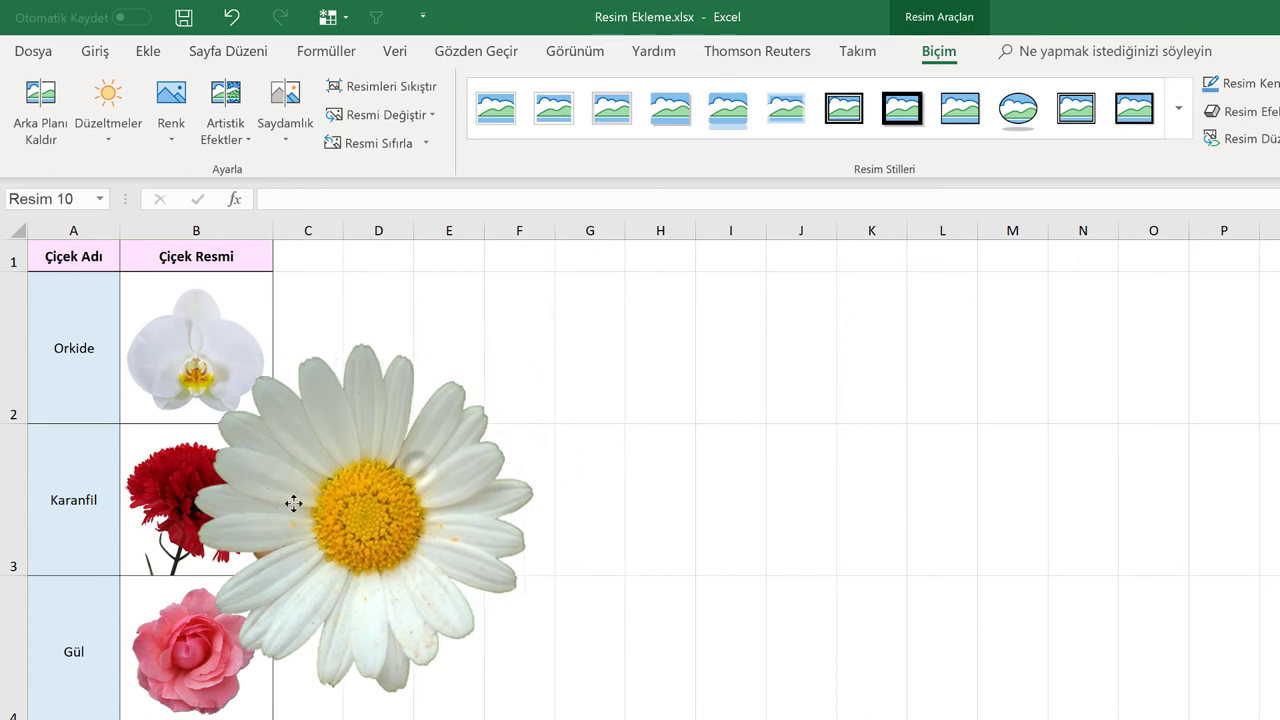
right_click(266, 491)
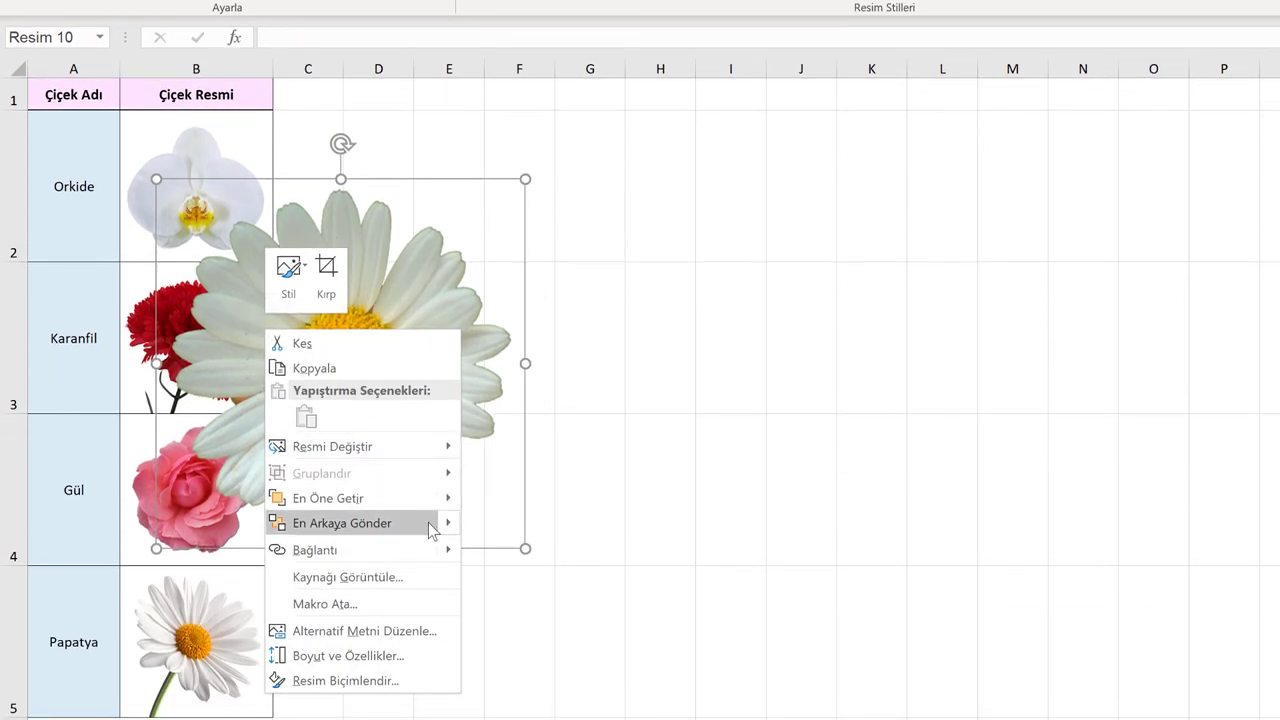
mouse_move(342, 523)
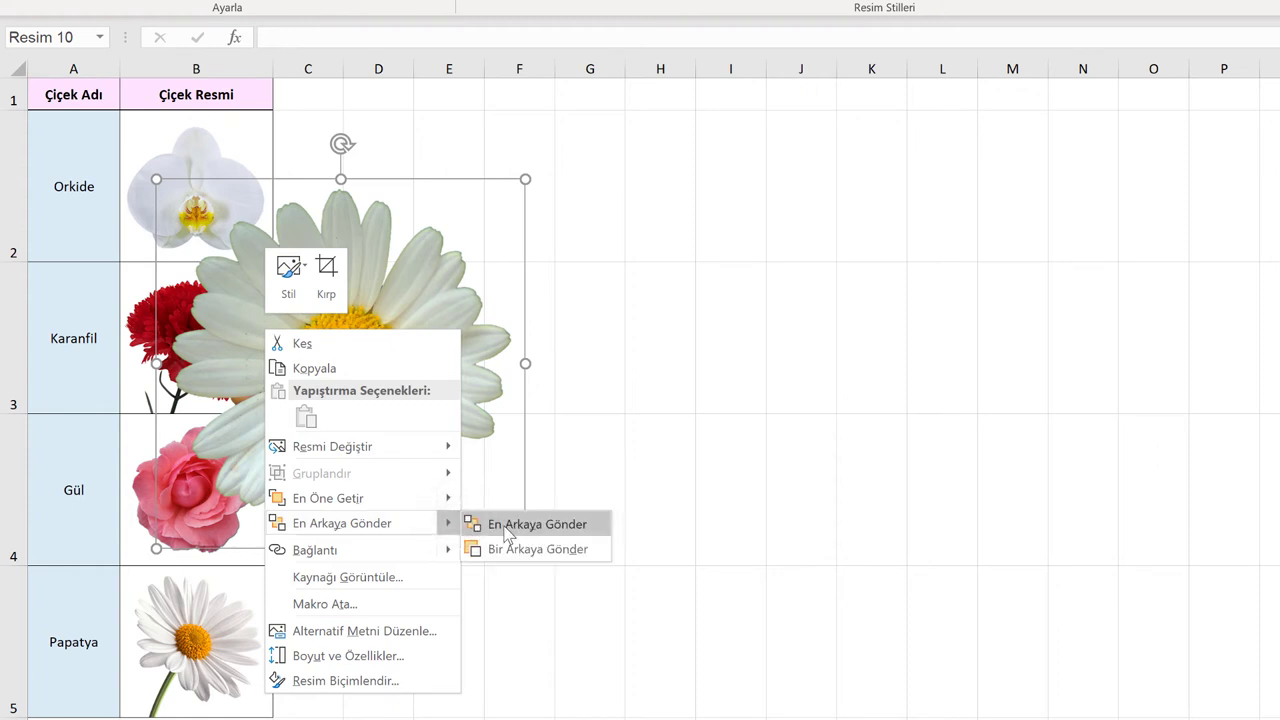
click(508, 549)
Step: Send the daisy back two layers, behind the rose and then the carnation
right_click(337, 374)
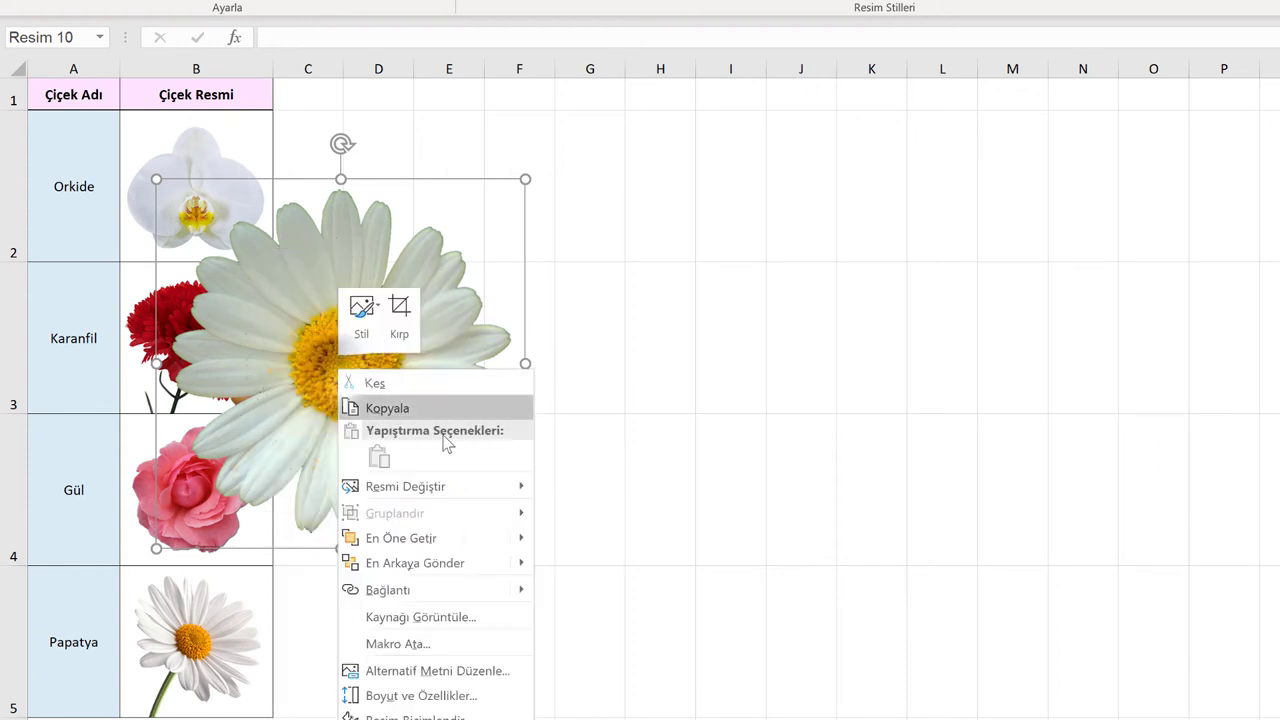
click(506, 549)
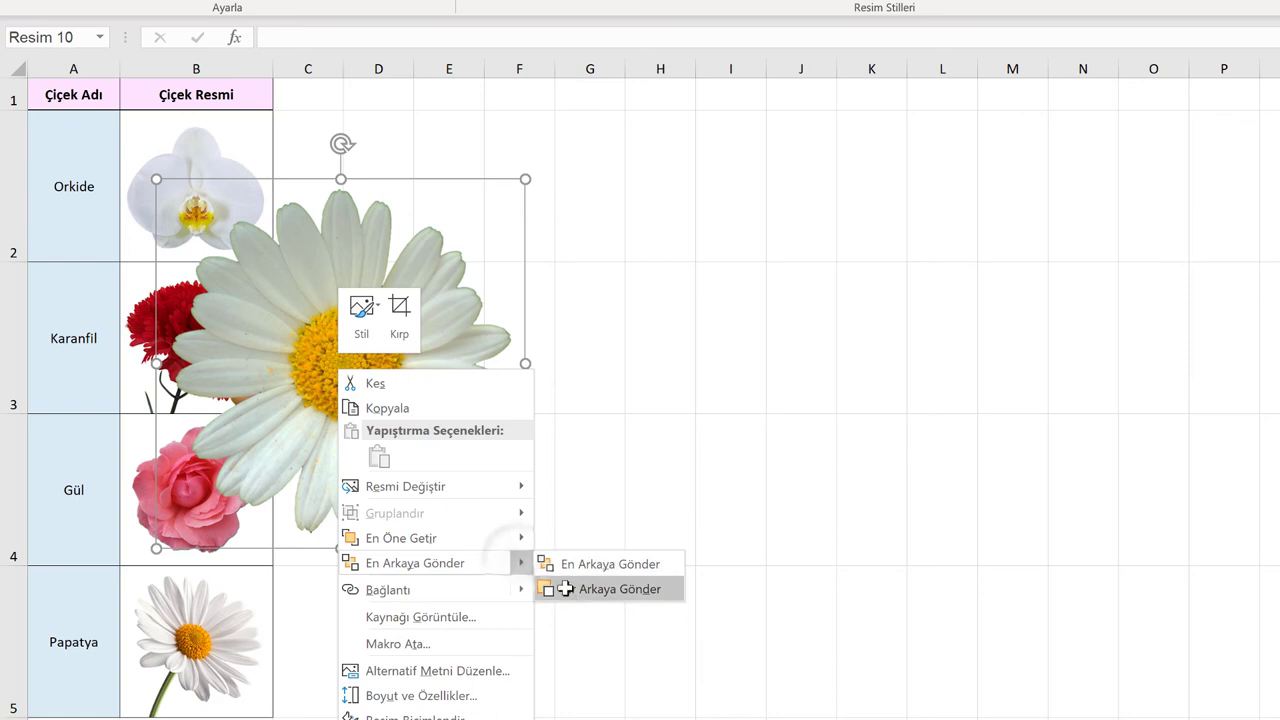
click(565, 589)
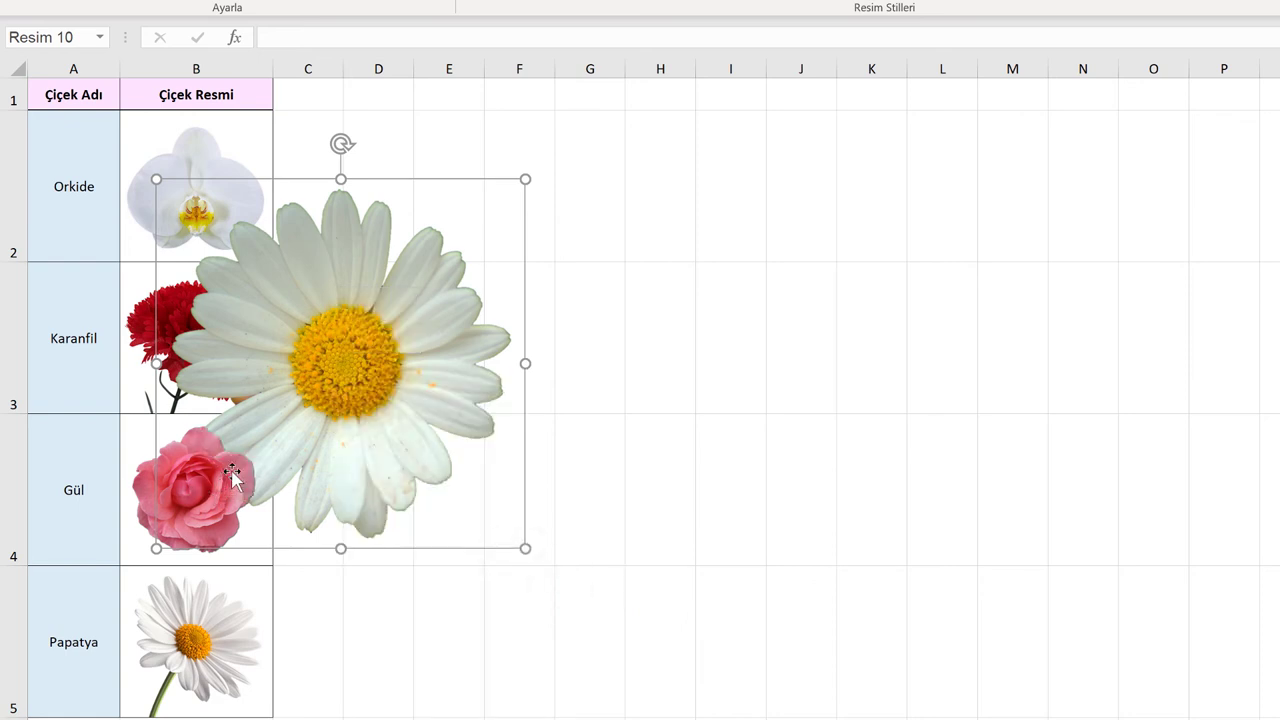
right_click(372, 362)
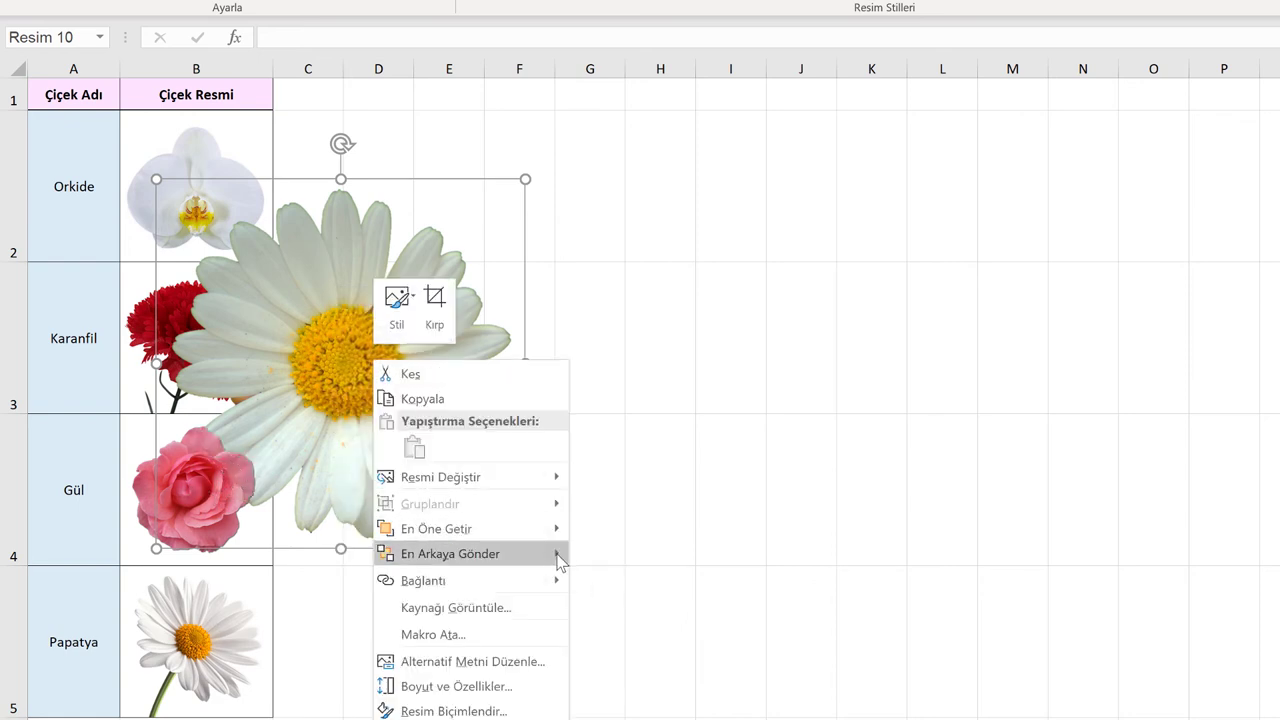
click(553, 553)
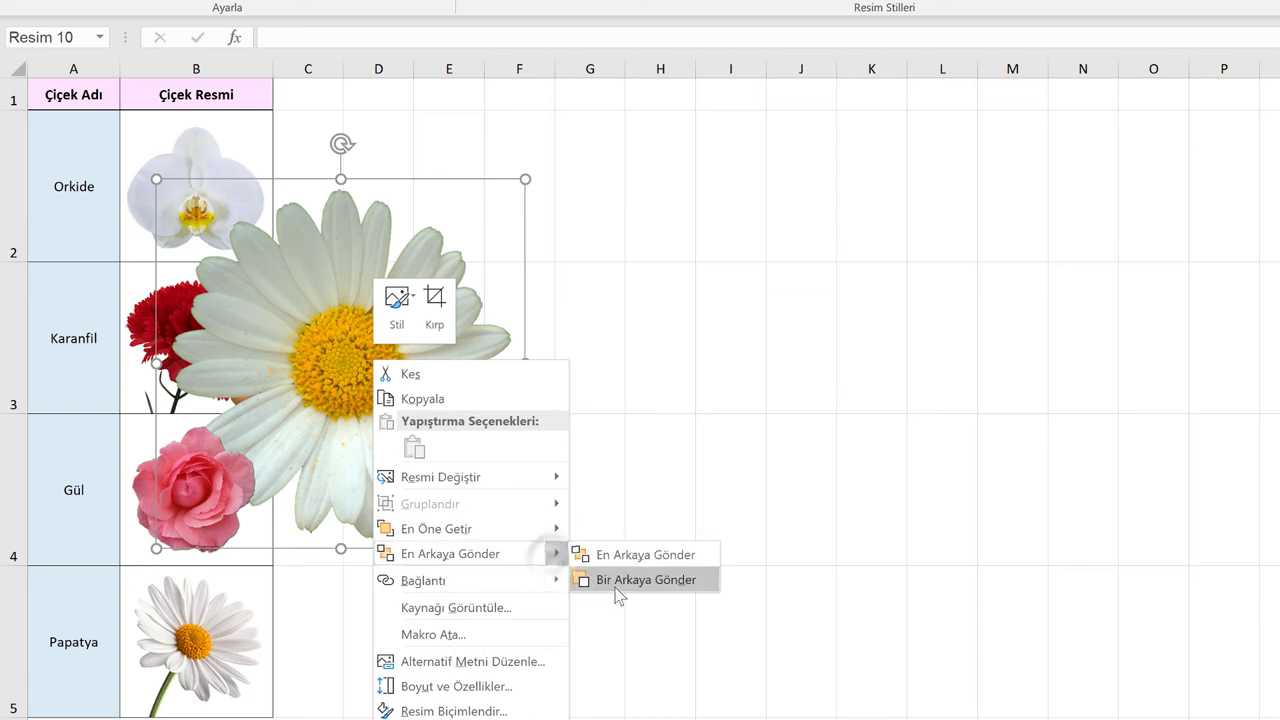
click(612, 580)
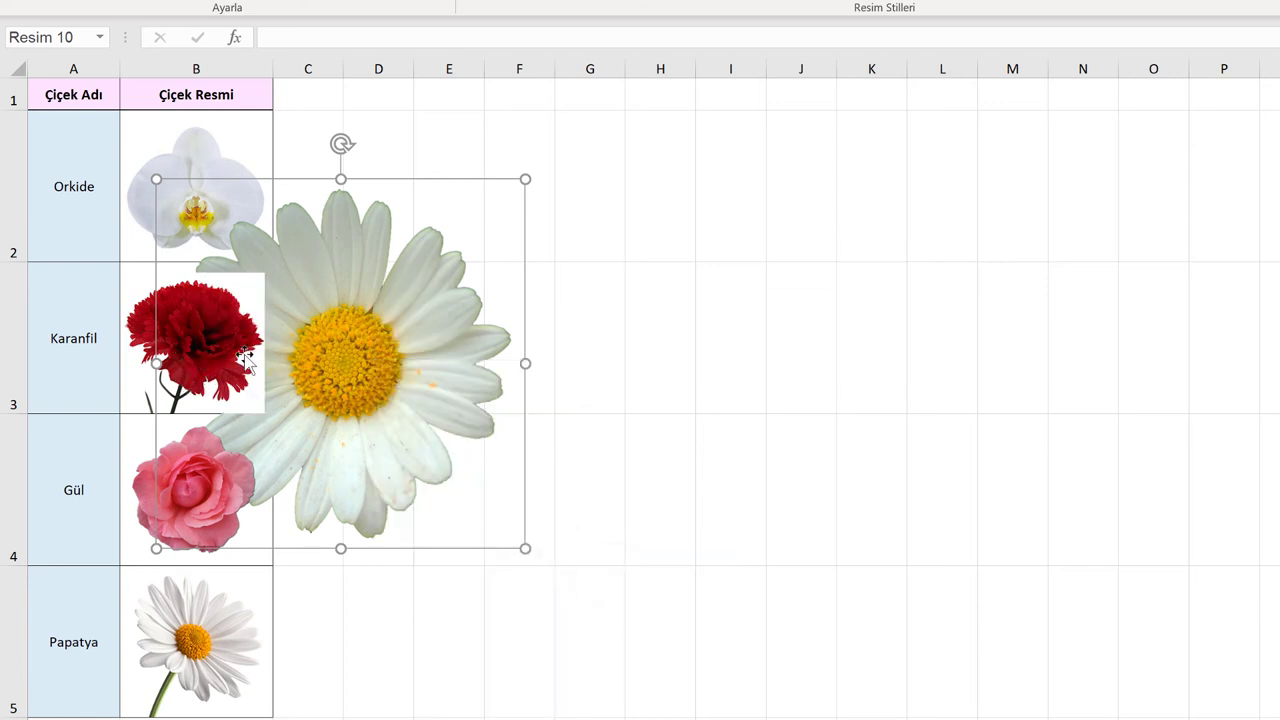
Step: Bring the daisy to front and place it just right of the table
right_click(382, 335)
mouse_move(446, 503)
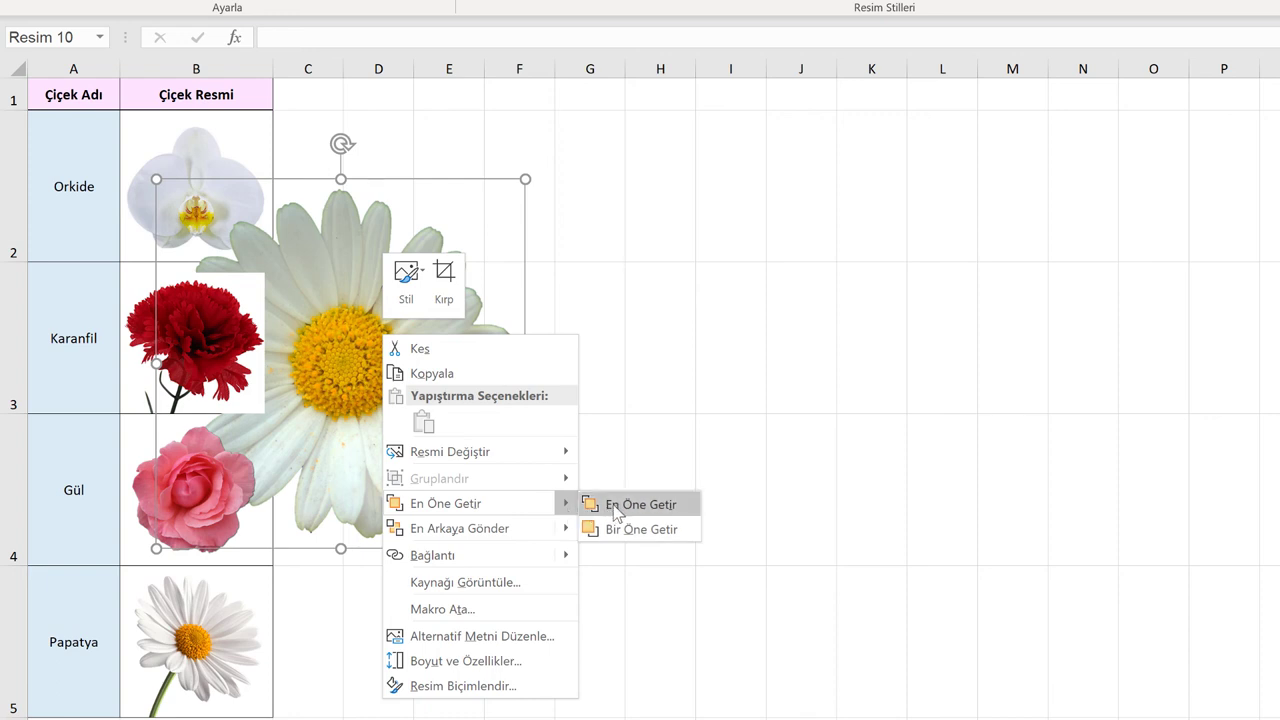
click(617, 504)
mouse_move(413, 470)
mouse_down()
mouse_move(396, 375)
mouse_move(509, 355)
mouse_up()
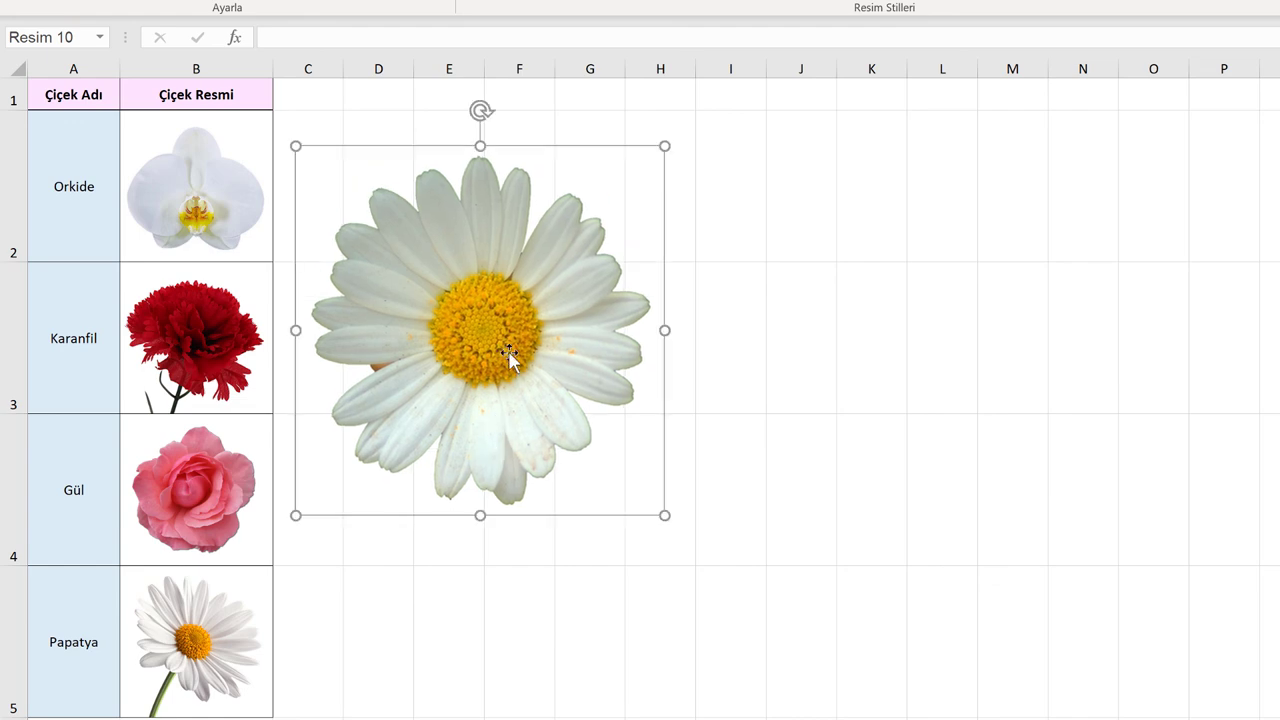
click(373, 100)
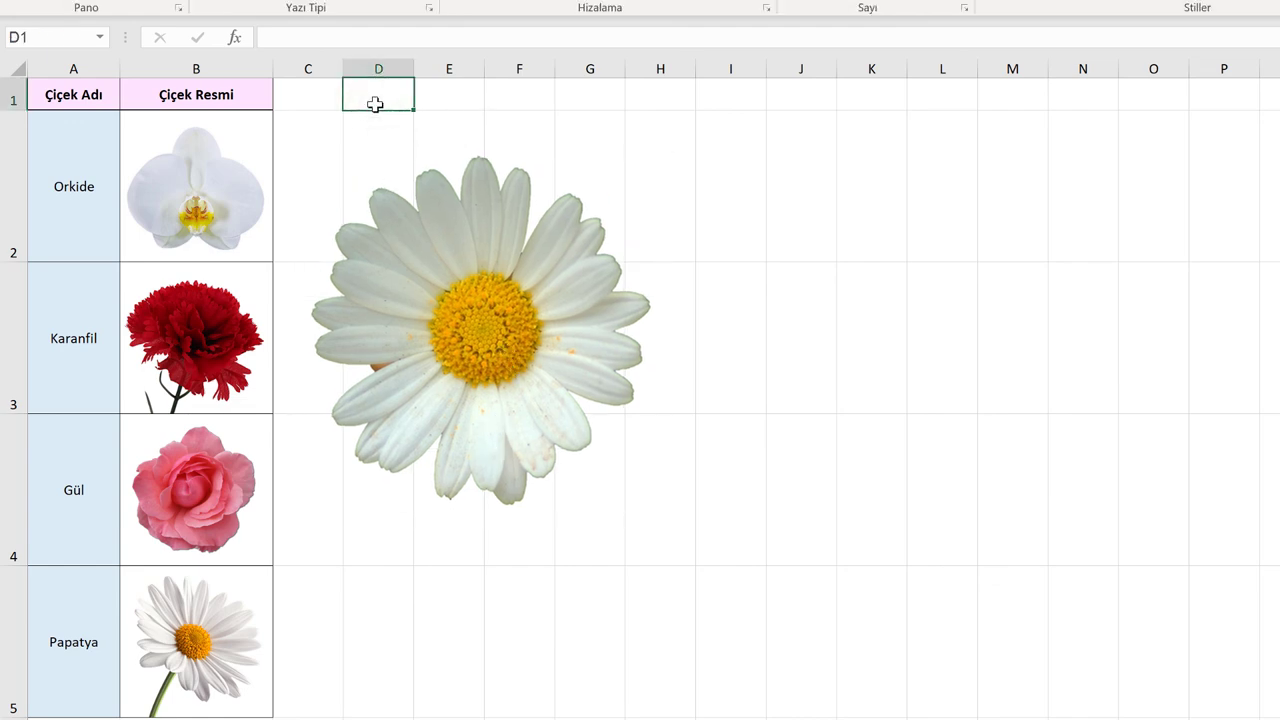